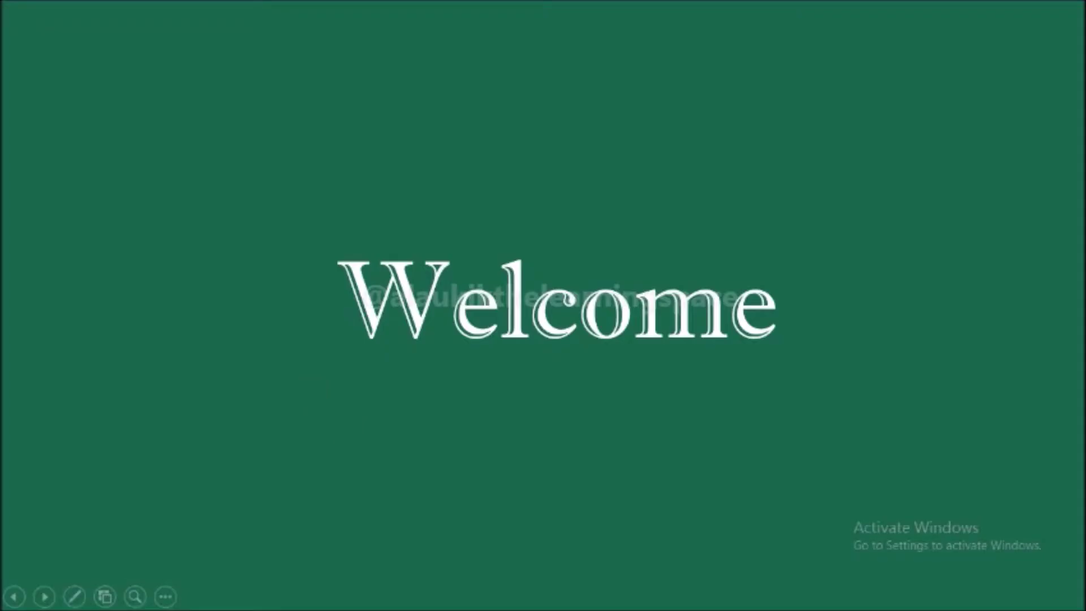
key("Right")
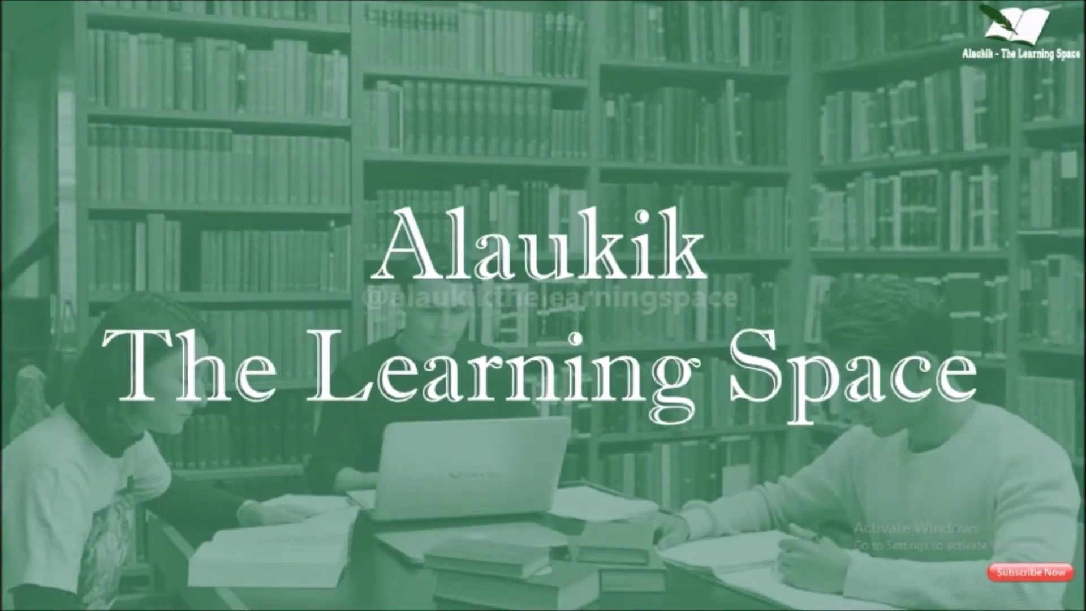
key("Right")
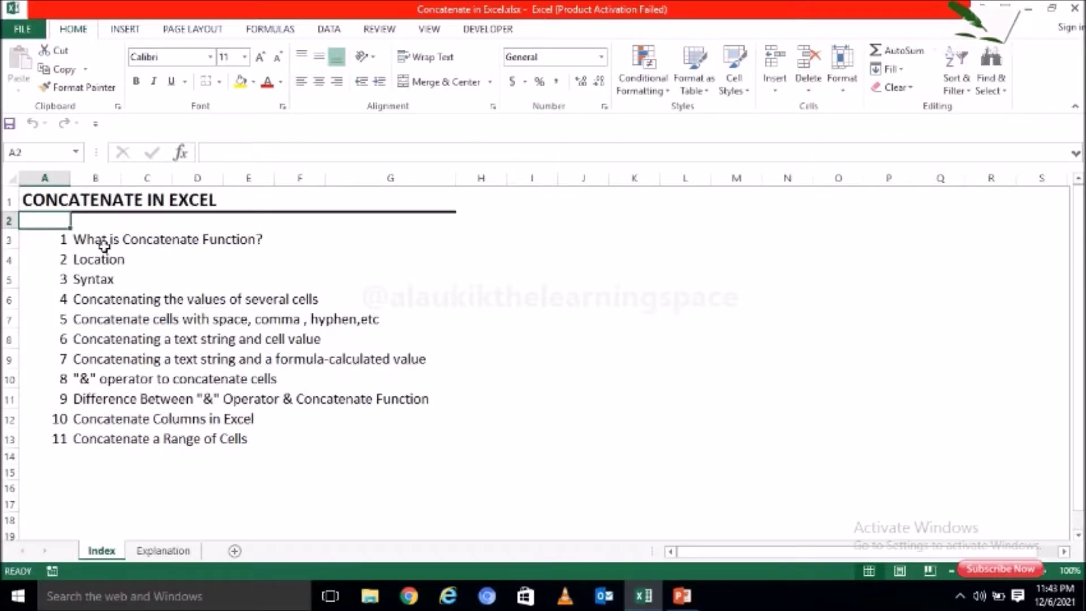
- Review the eleven CONCATENATE topics listed on the Index sheet, from the function's definition to concatenating a range of cells
left_click_drag(102, 239, 116, 452)
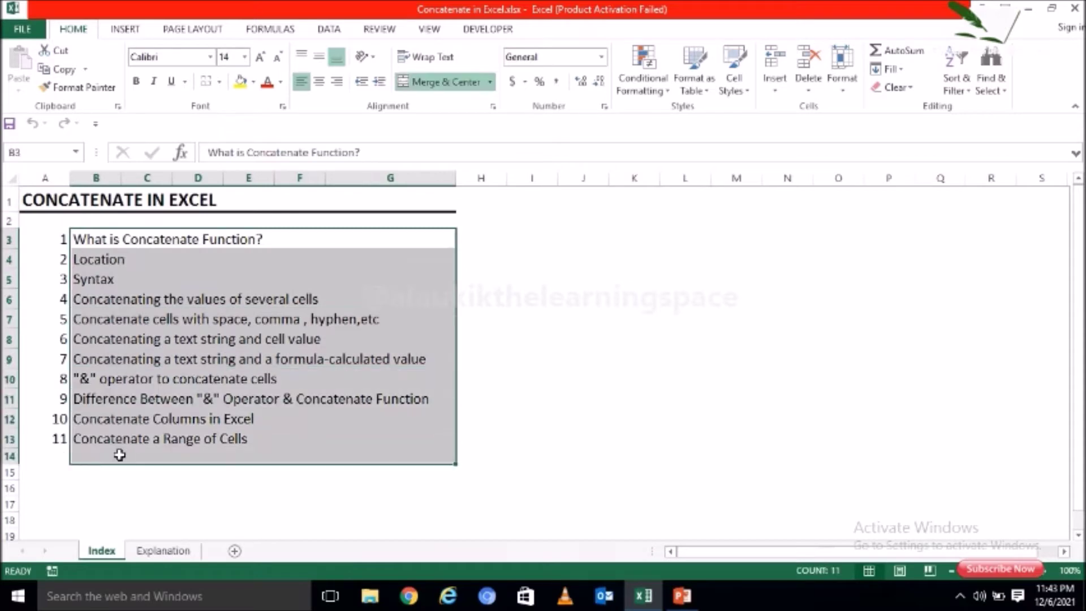
left_click(112, 247)
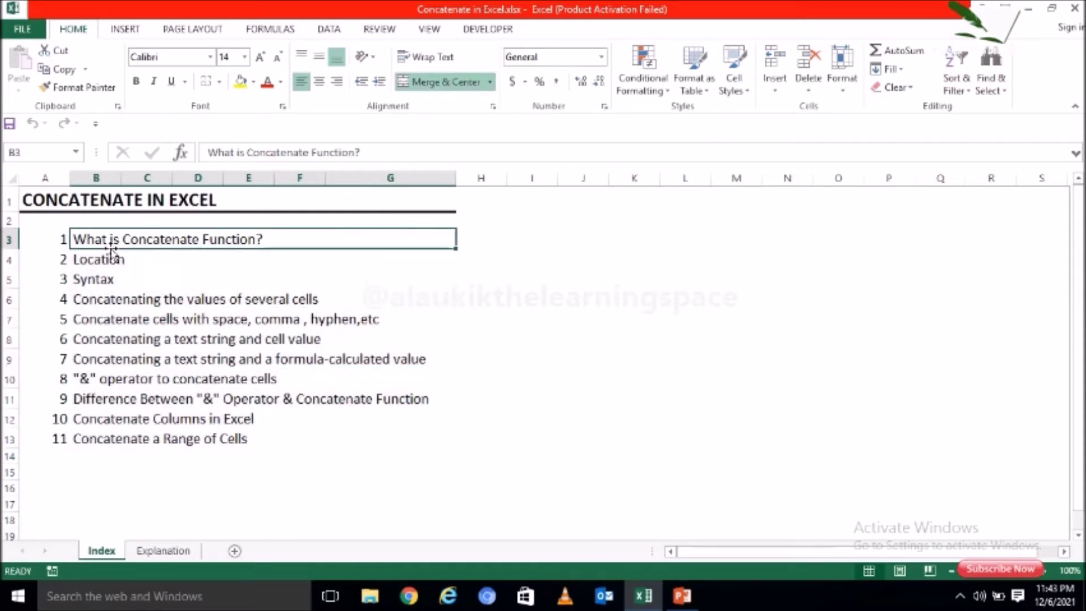
left_click(98, 260)
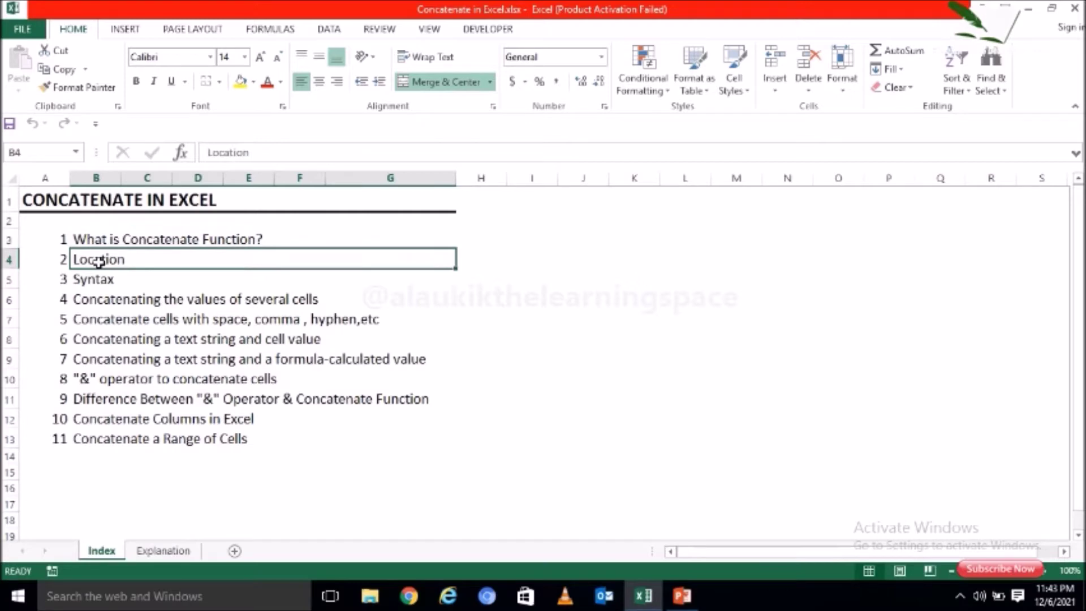
left_click(96, 278)
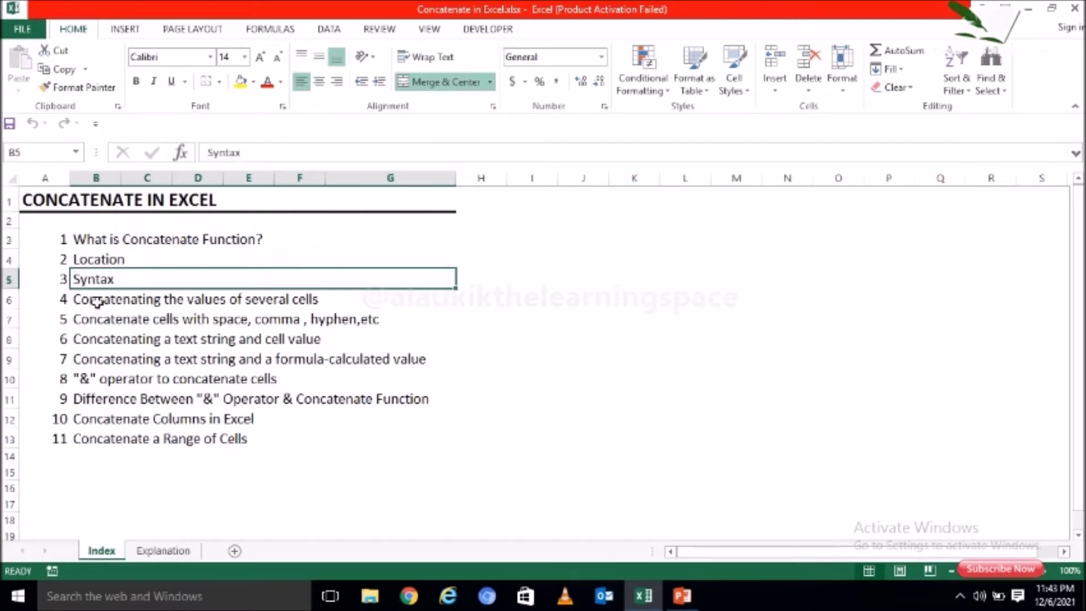
left_click(97, 301)
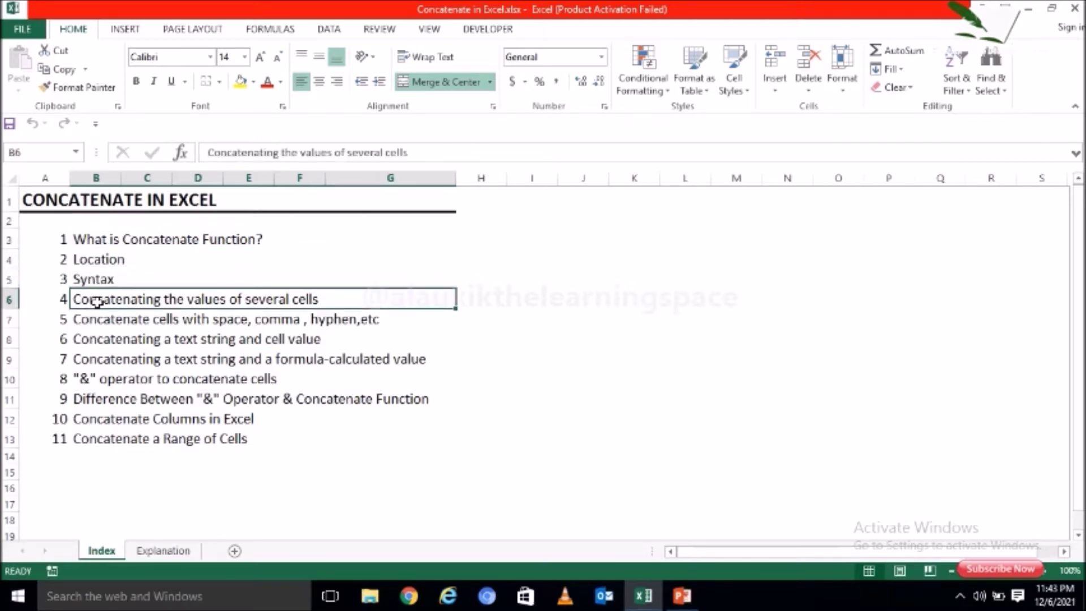
left_click(93, 320)
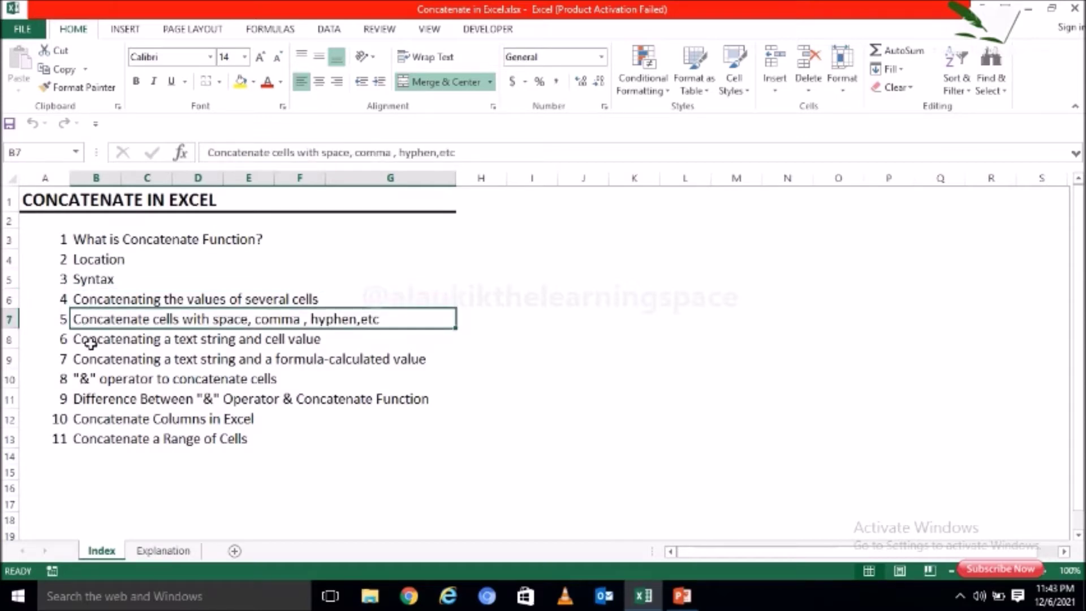
left_click(90, 342)
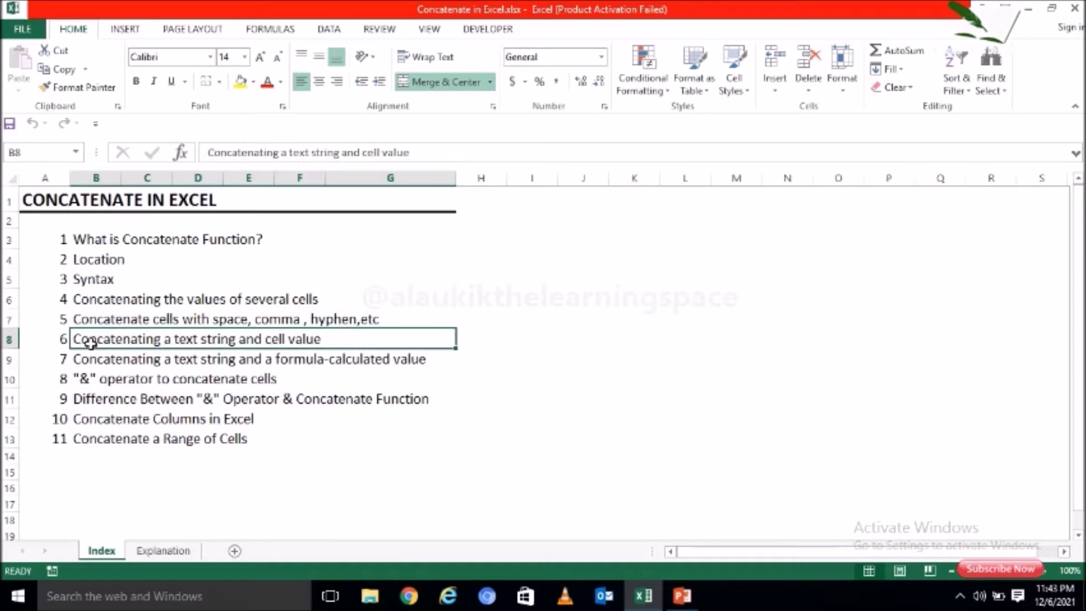
left_click(91, 360)
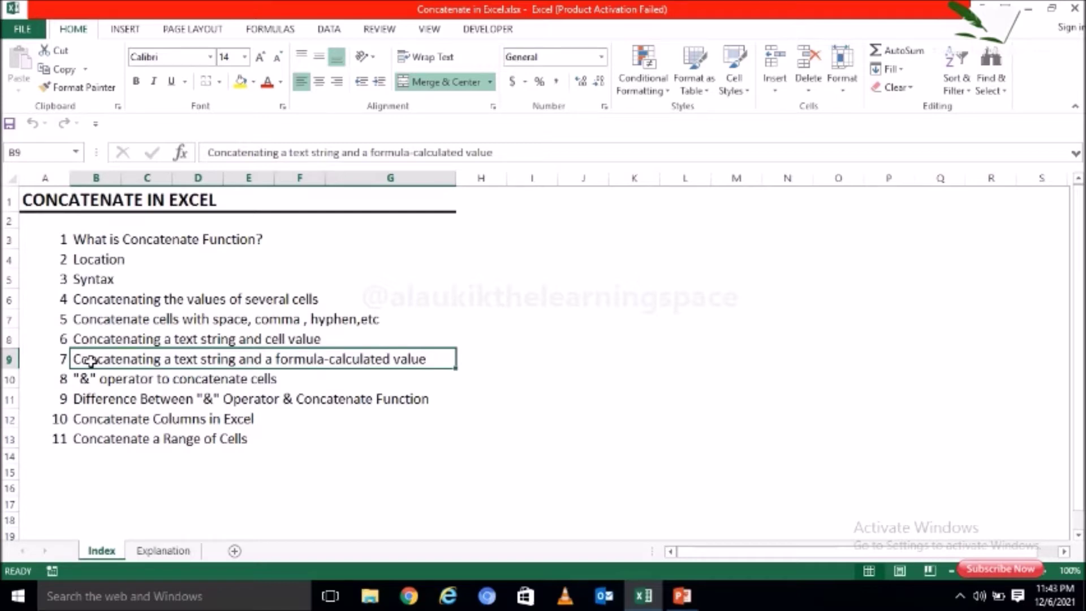
left_click(89, 378)
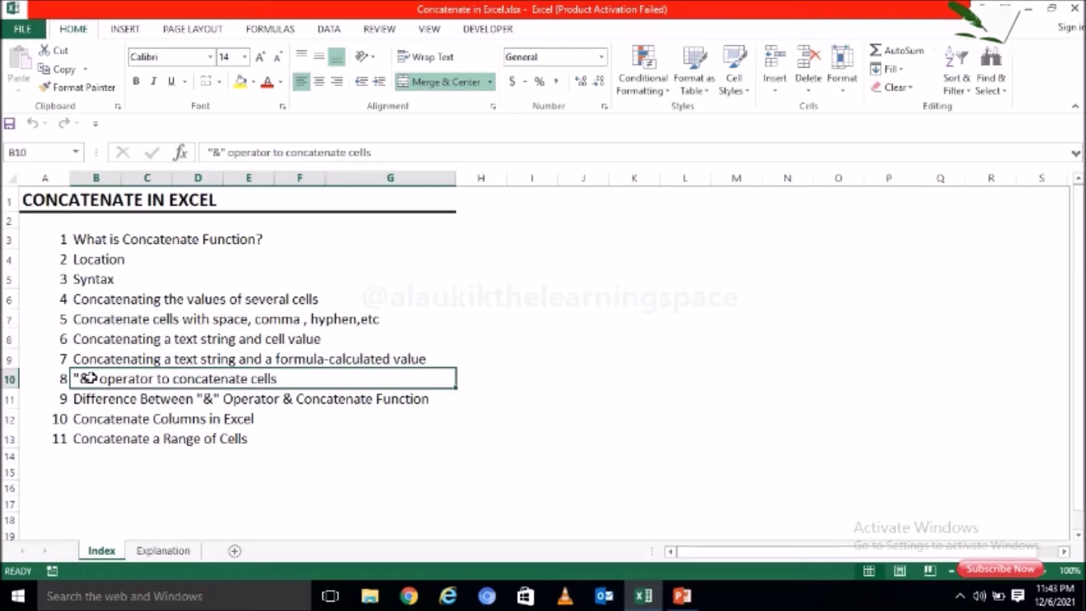
left_click(98, 400)
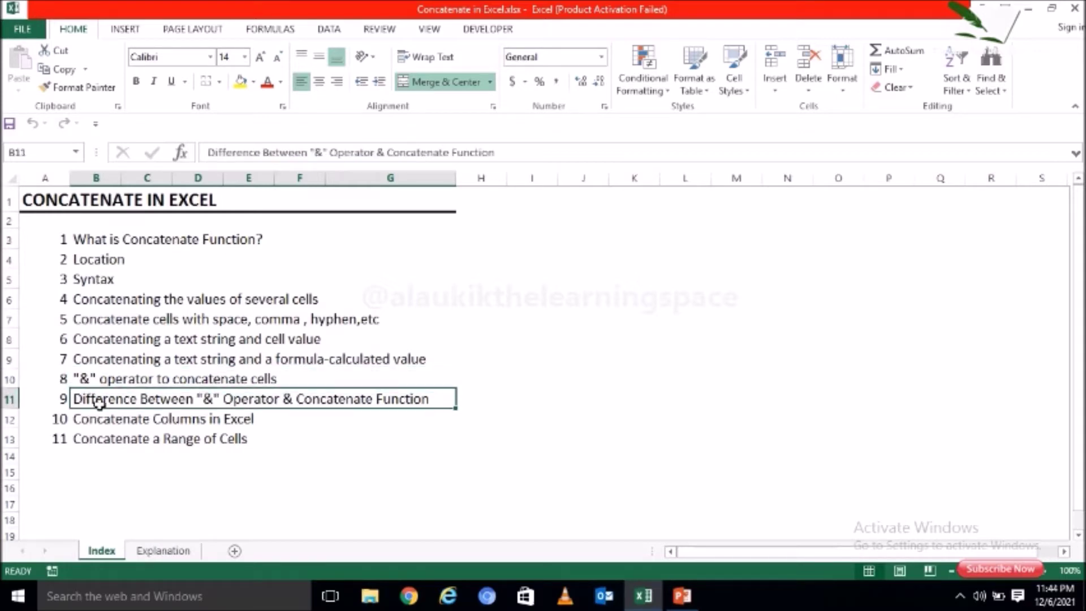
left_click(99, 421)
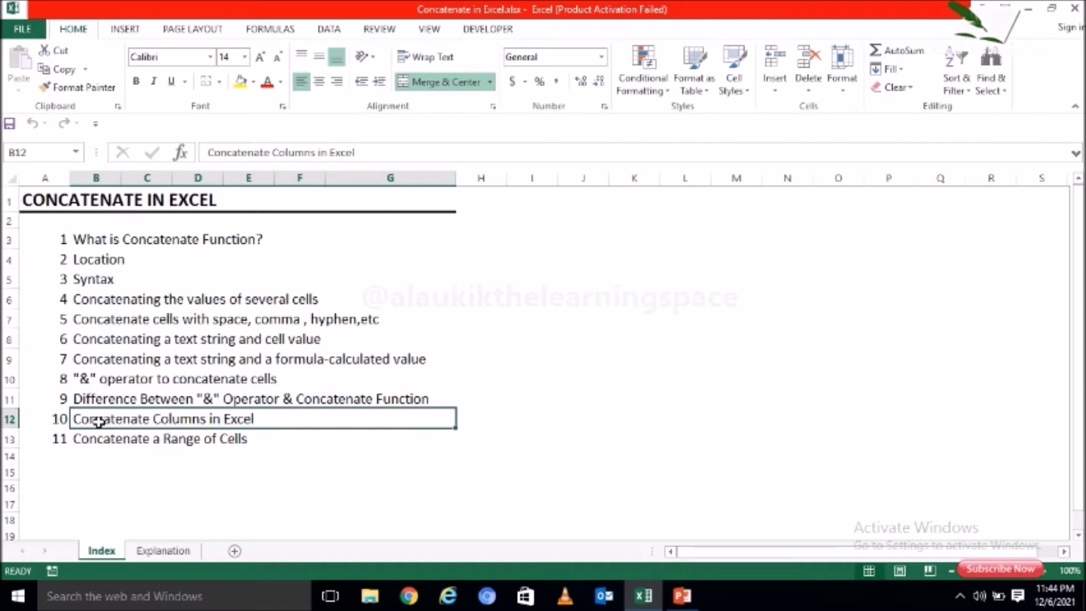
left_click(98, 437)
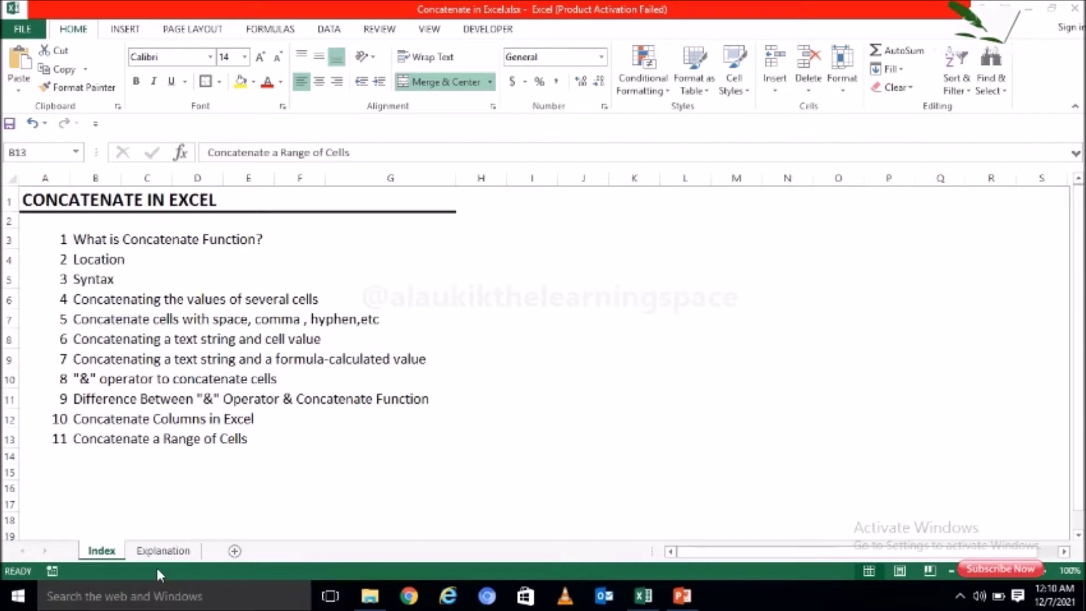
- Open the Explanation sheet and locate CONCATENATE among the Text functions of the function library
left_click(191, 555)
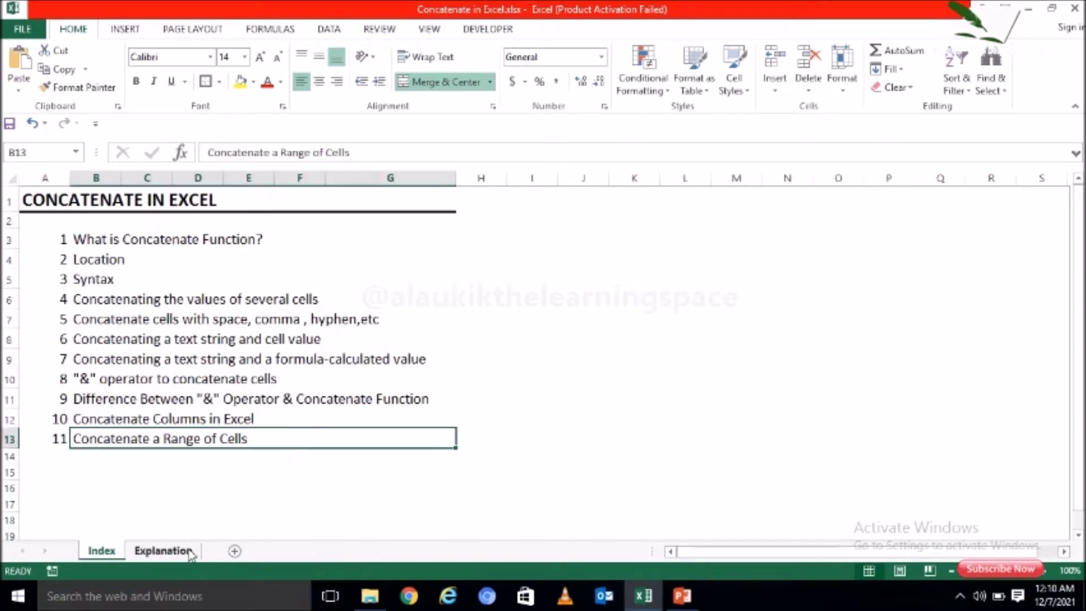
left_click(163, 550)
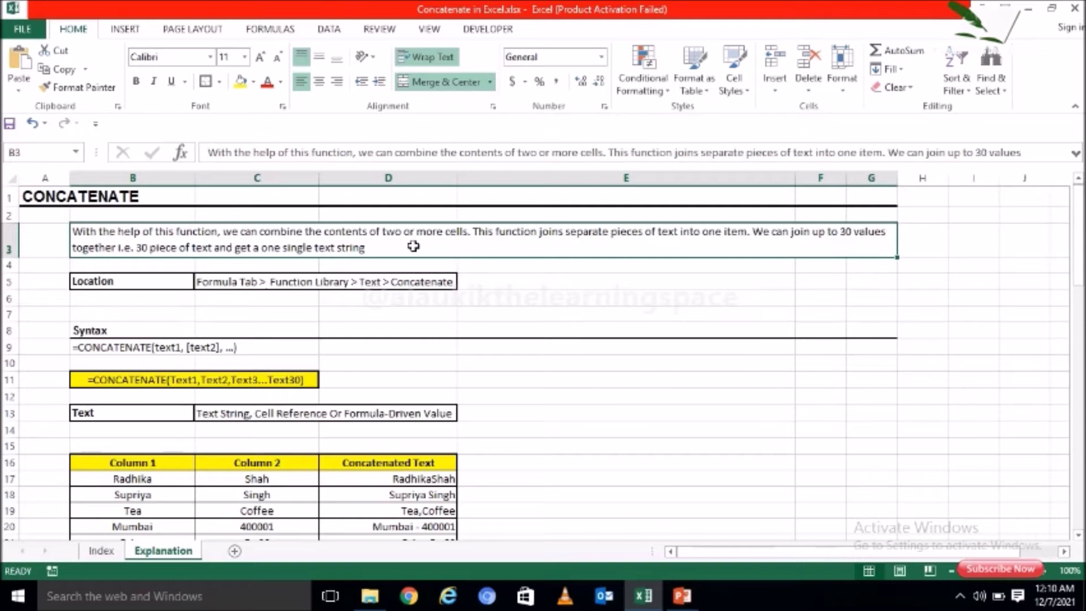
left_click(177, 280)
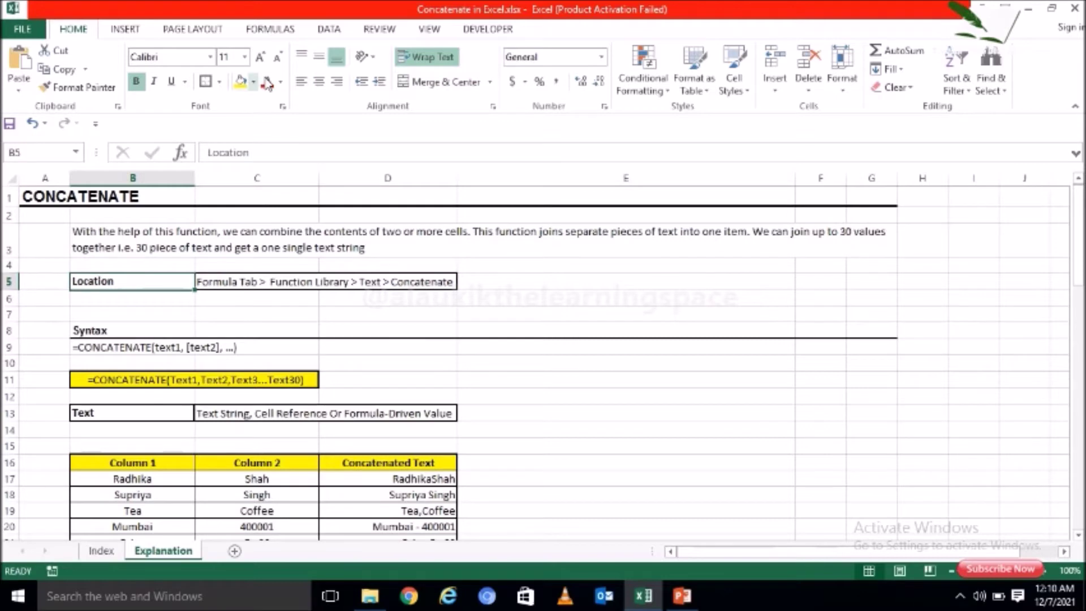
left_click(274, 31)
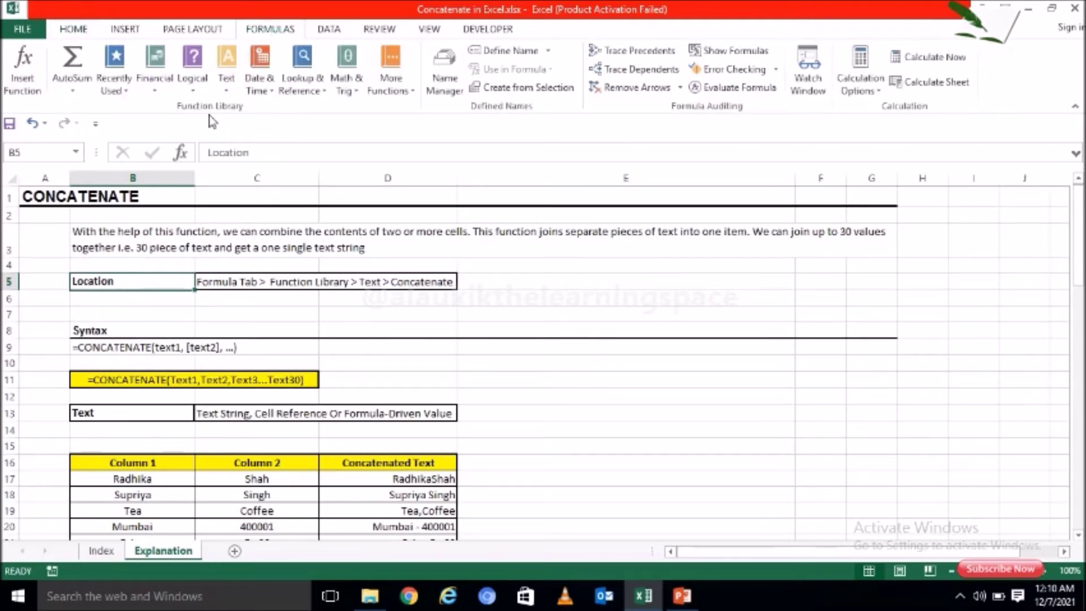
left_click(229, 88)
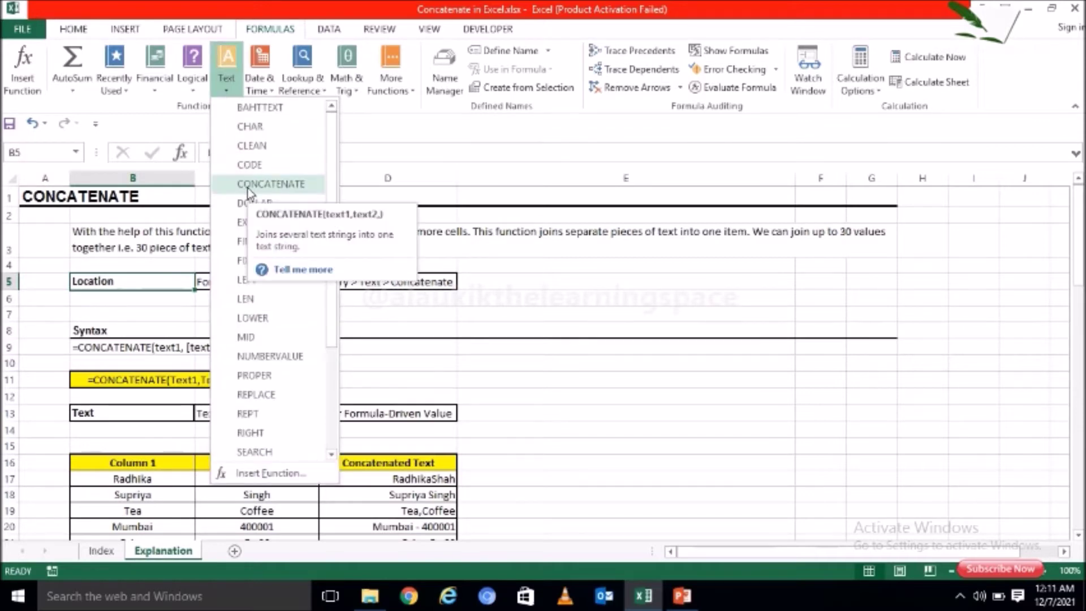
left_click(106, 330)
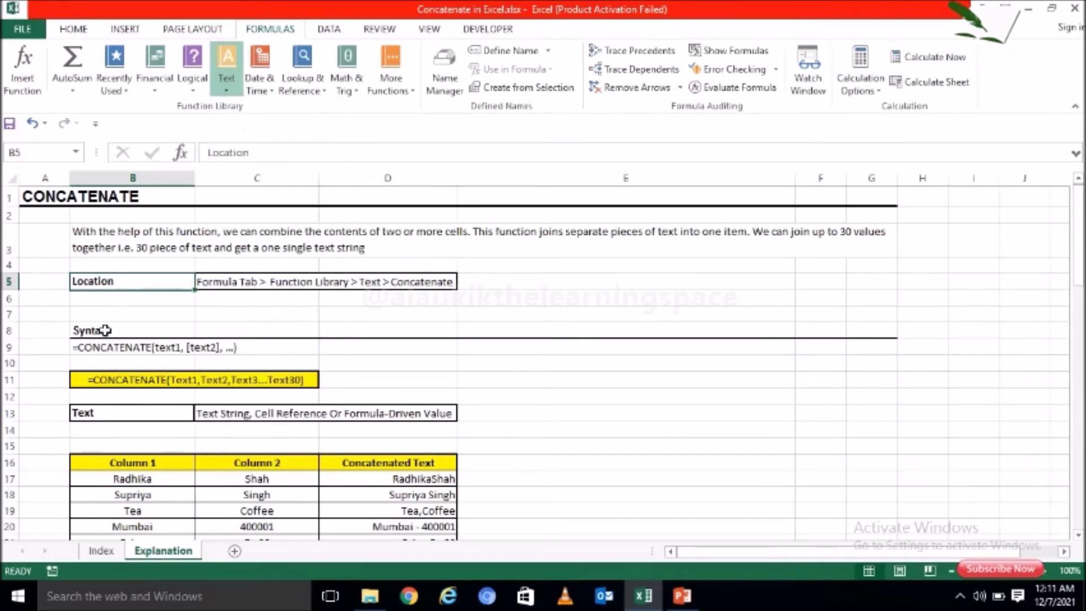
- Examine the CONCATENATE syntax on the Explanation sheet and the kinds of values its text arguments accept
left_click(105, 331)
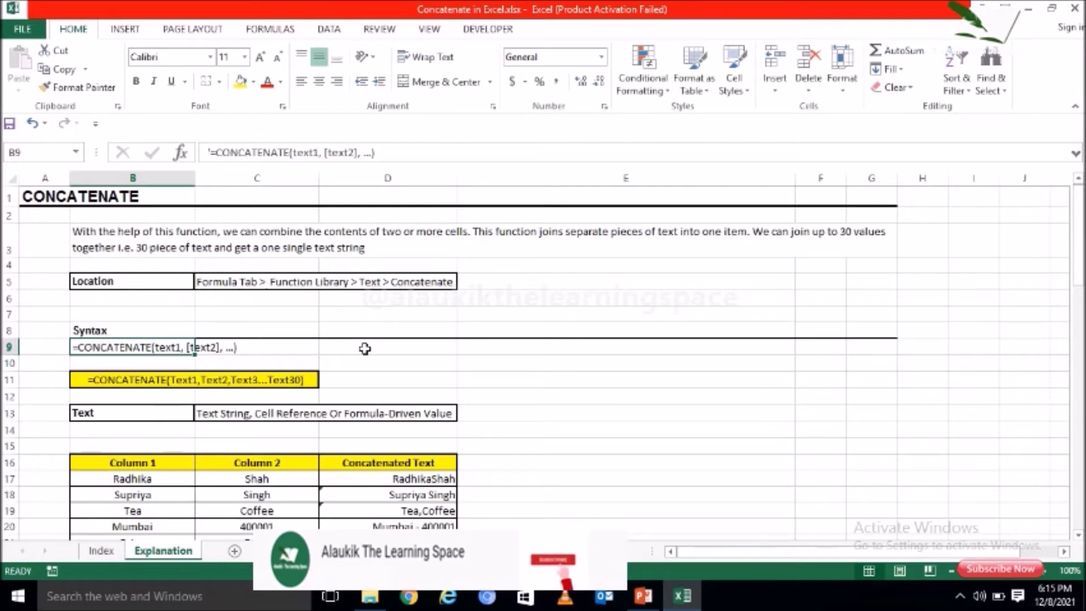
left_click(229, 381)
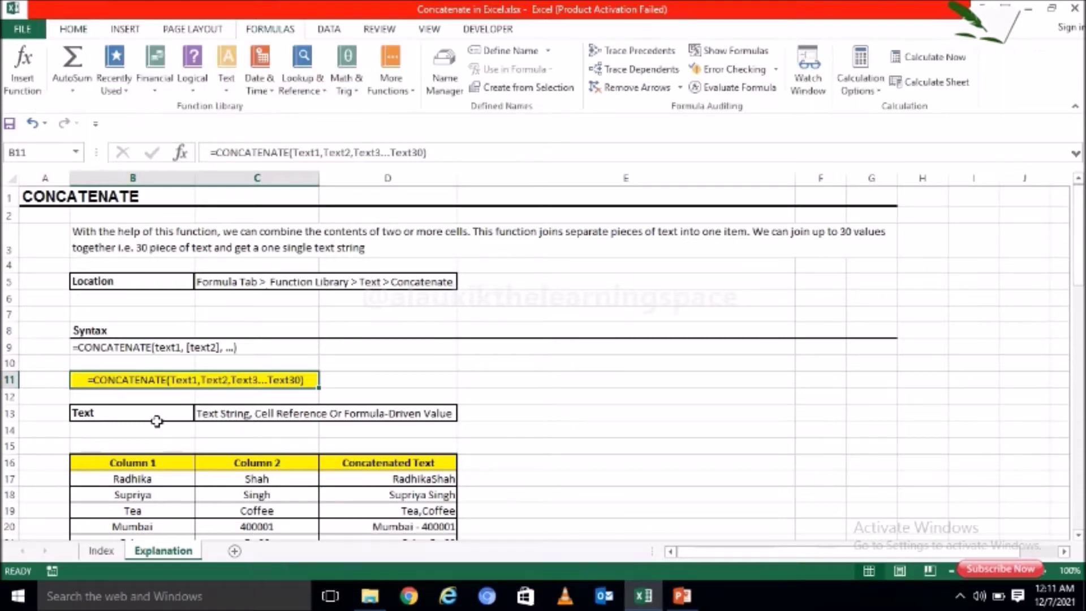
left_click(157, 421)
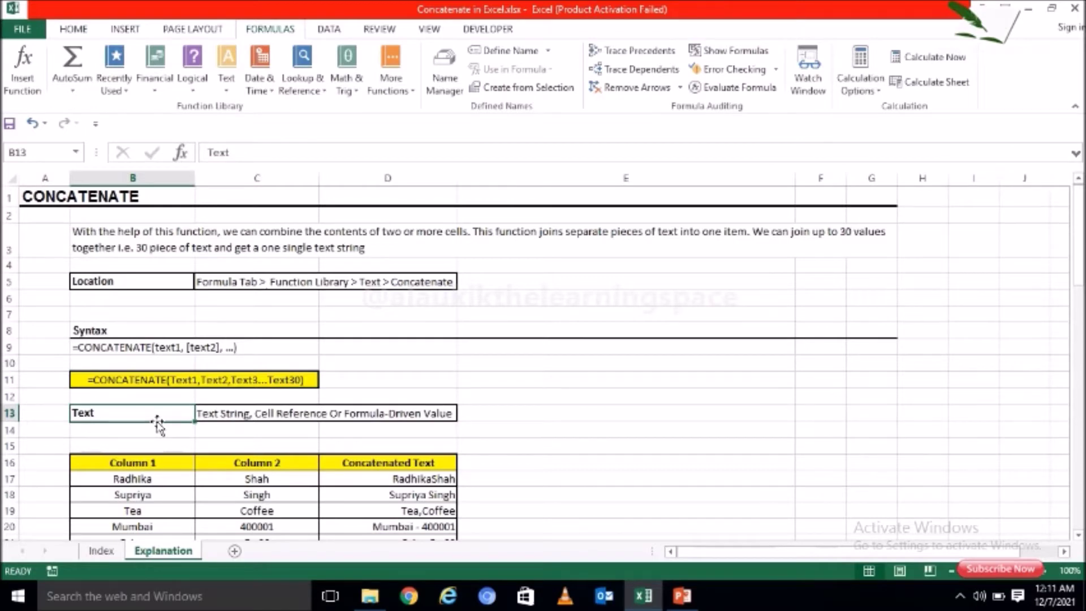
left_click(222, 411)
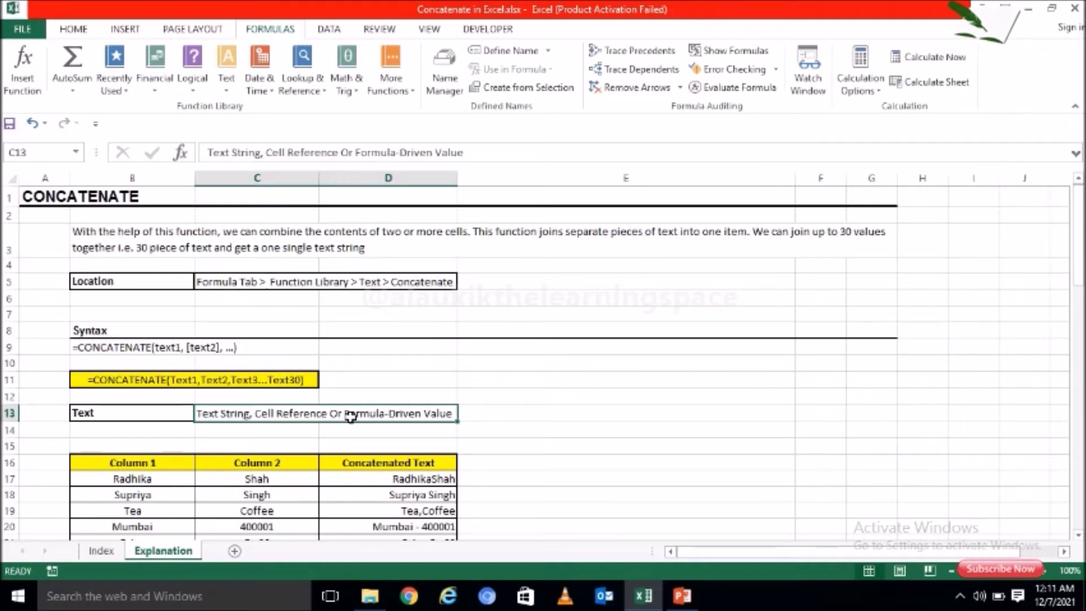
- Examine the example table's Column 1, Column 2 and Concatenated Text columns, including the formula results in D17:D23
left_click(222, 476)
left_click_drag(1081, 271, 1082, 308)
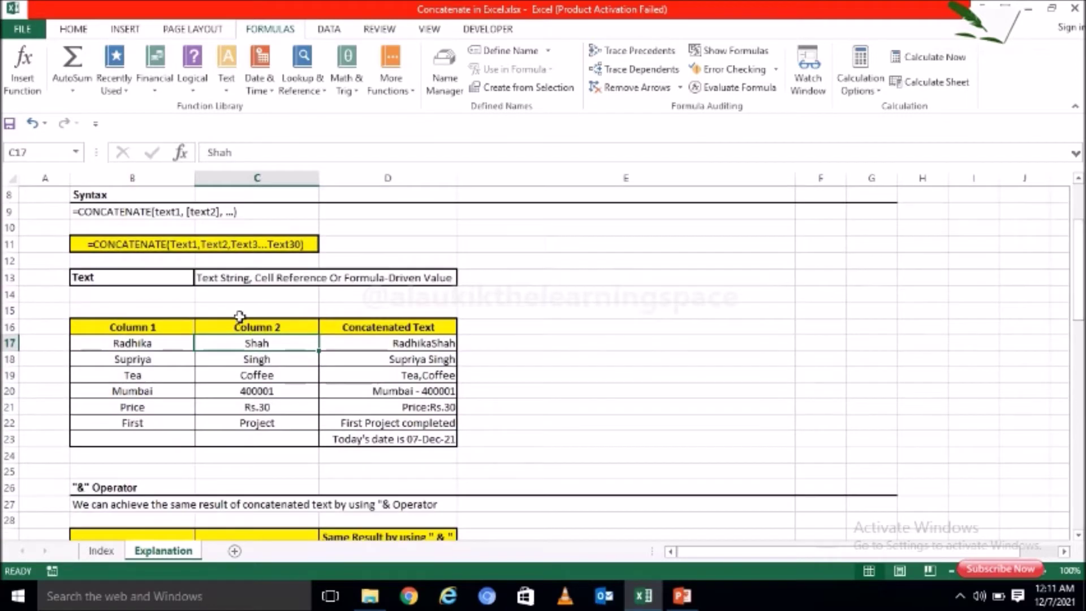
double_click(174, 326)
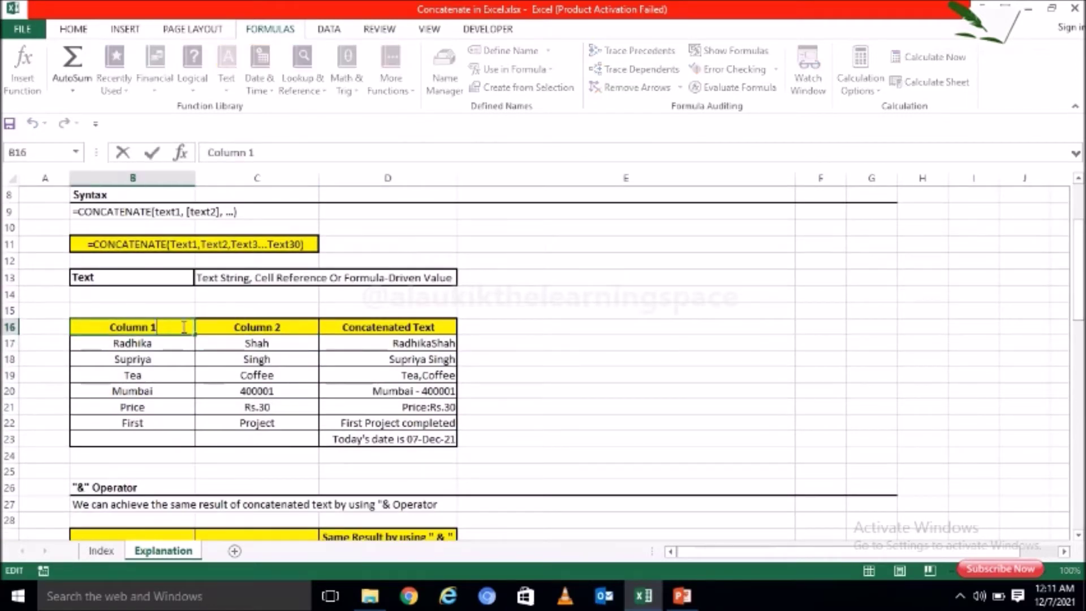
left_click(179, 347)
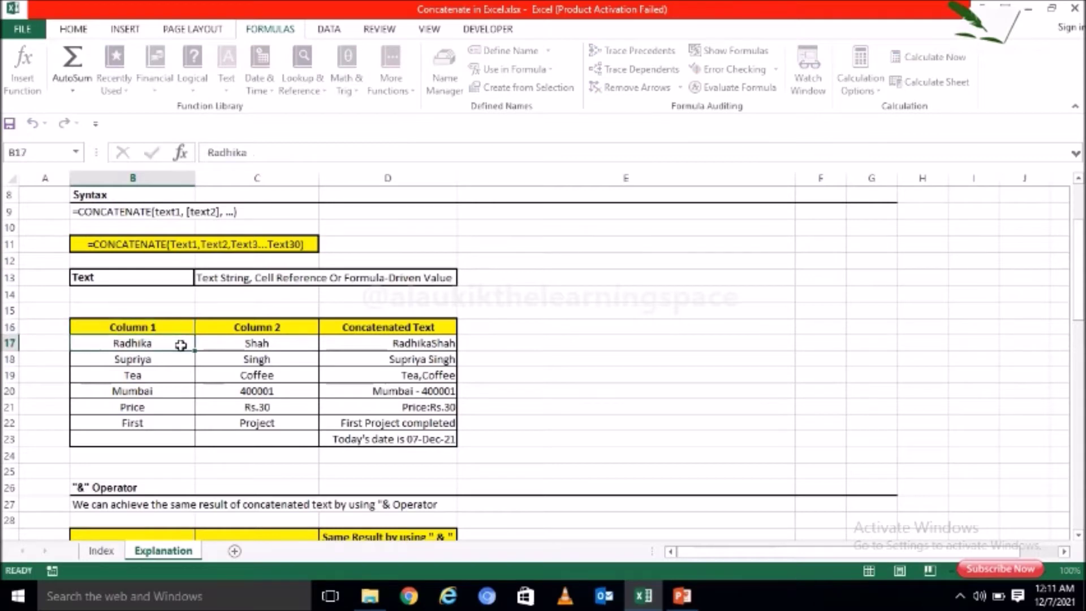
left_click(233, 324)
left_click(369, 323)
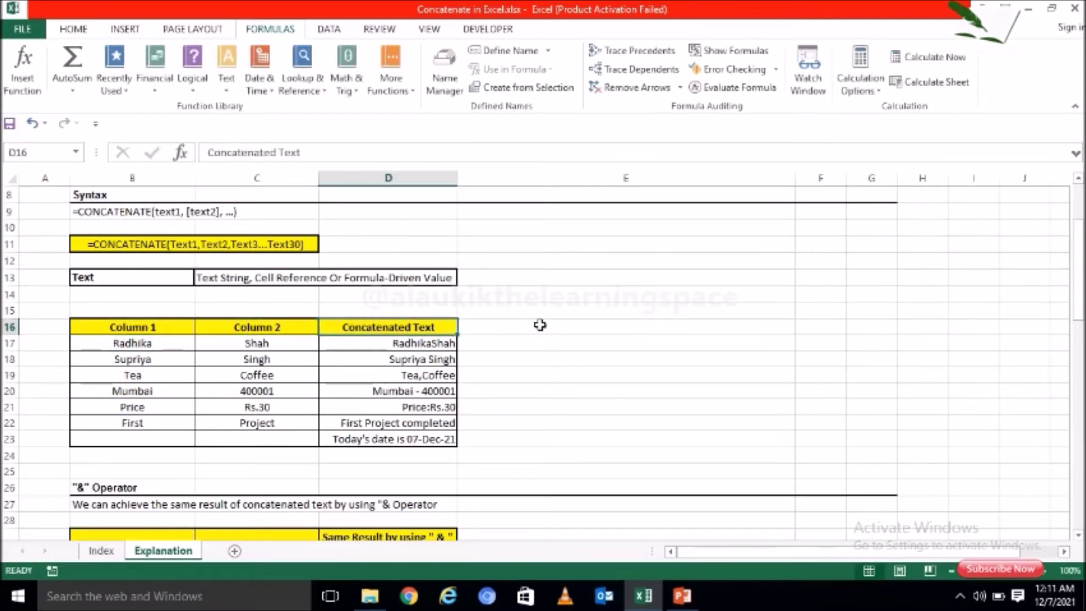
left_click(378, 340)
left_click_drag(378, 339, 378, 441)
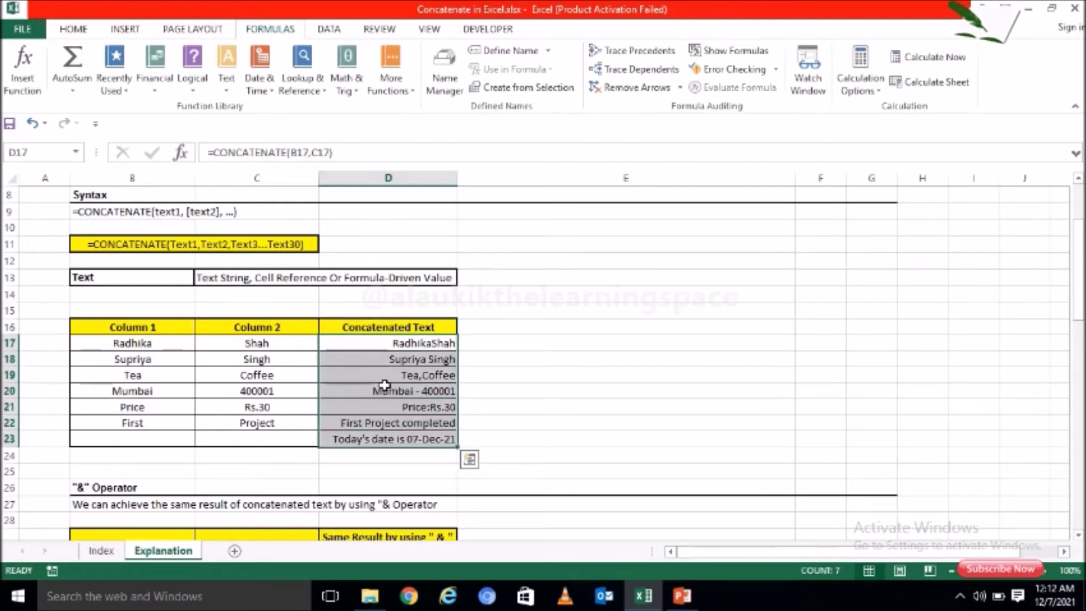
left_click(376, 344)
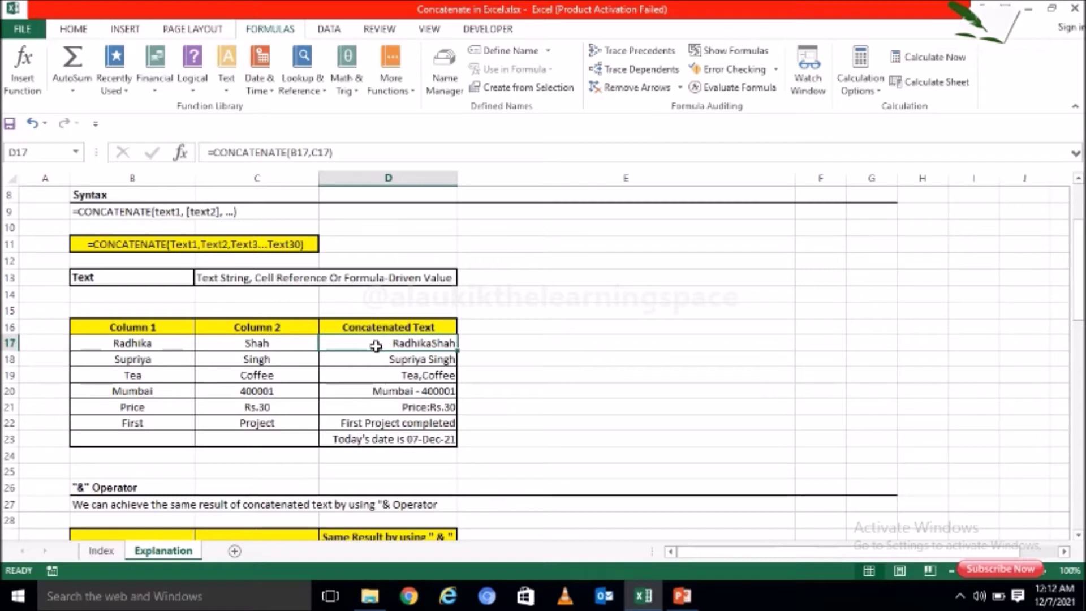
- Enter the formula =CONCATENATE(B17,C17) in cell E17 to join the first row's Column 1 and Column 2 values
left_click(576, 345)
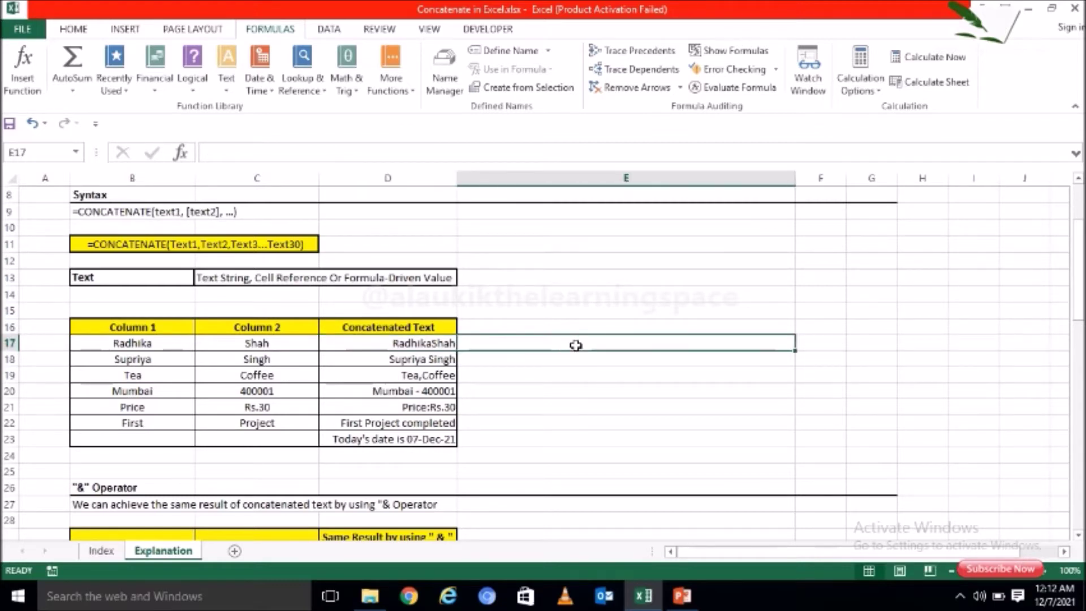
type("=conc")
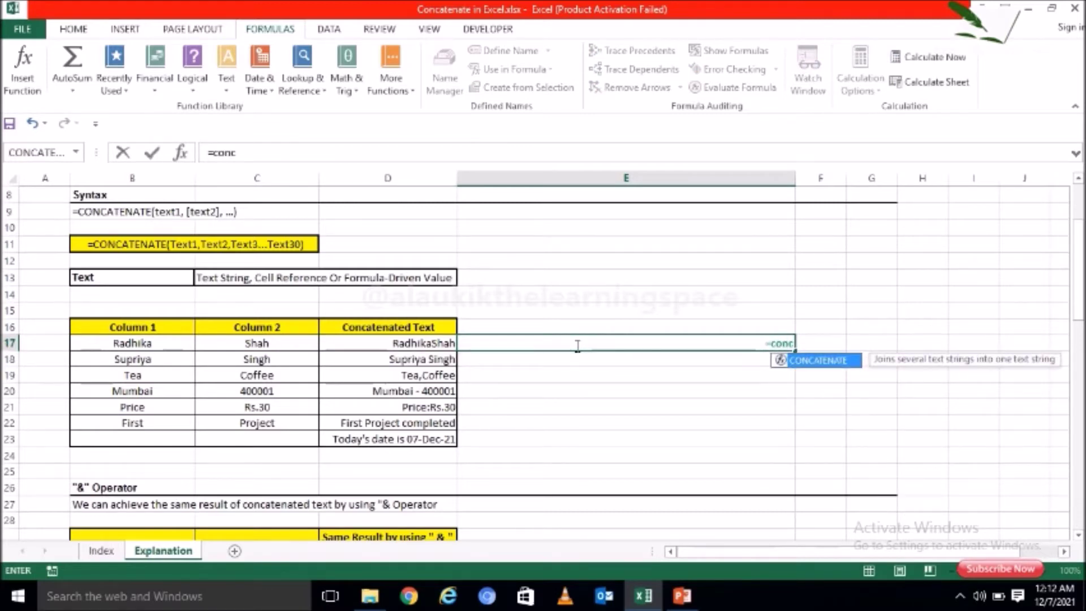
key("Tab")
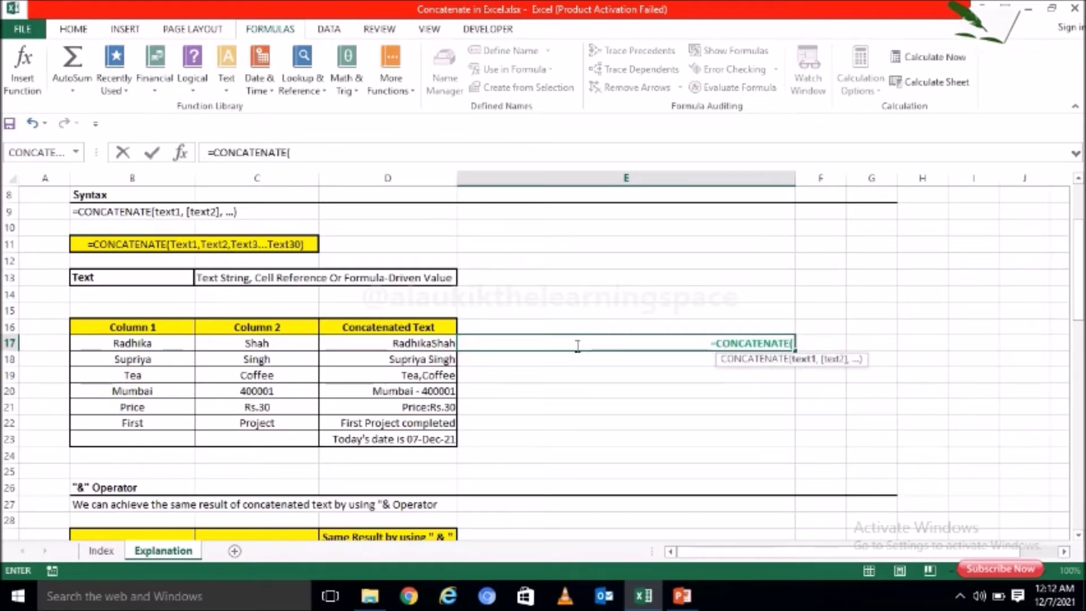
left_click(178, 344)
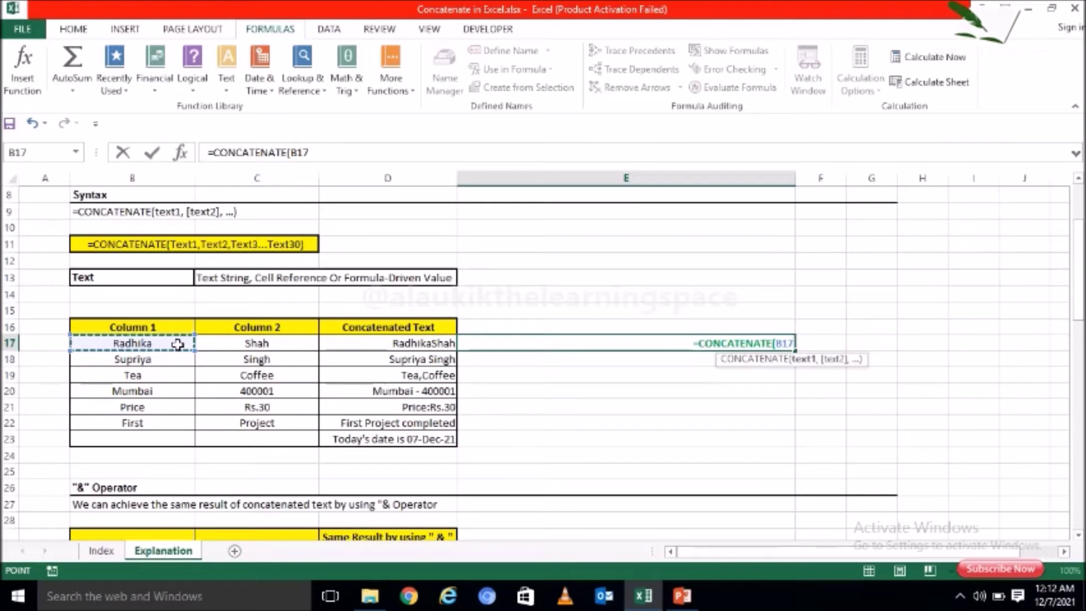
type(",")
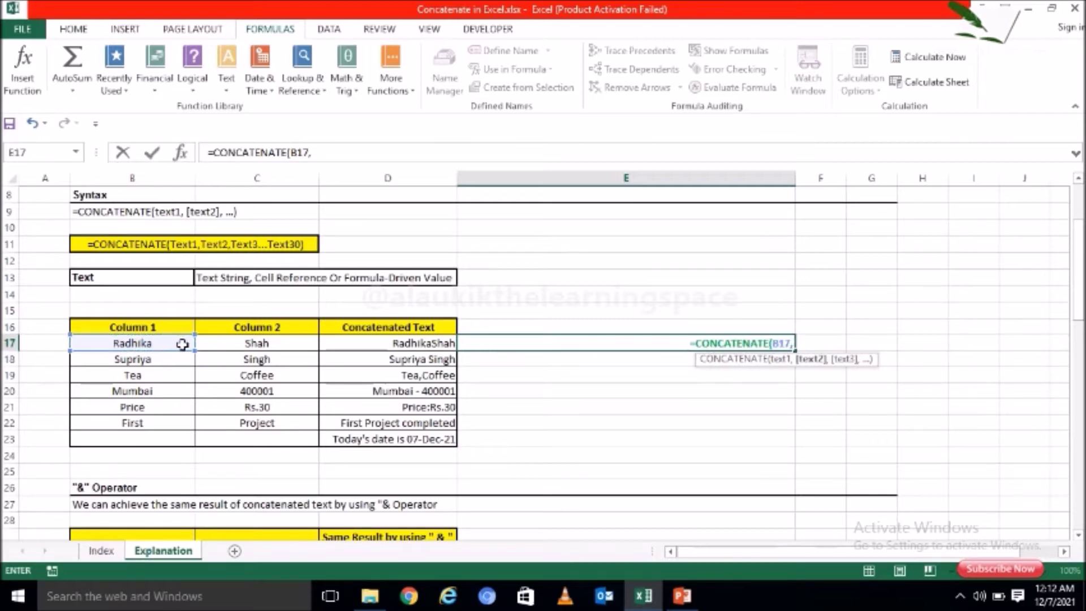
left_click(236, 348)
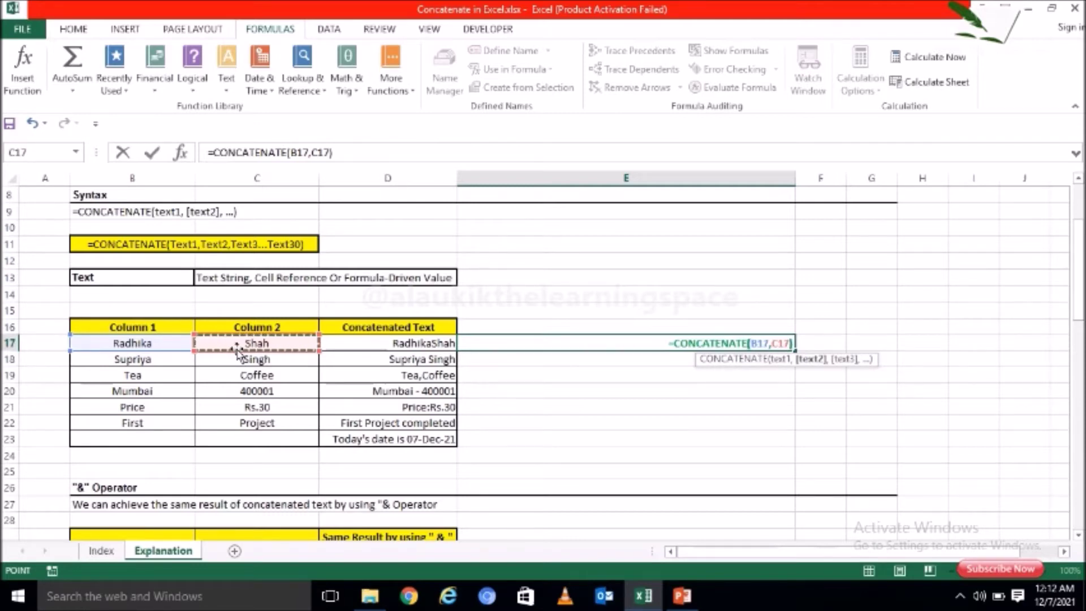
key("Return")
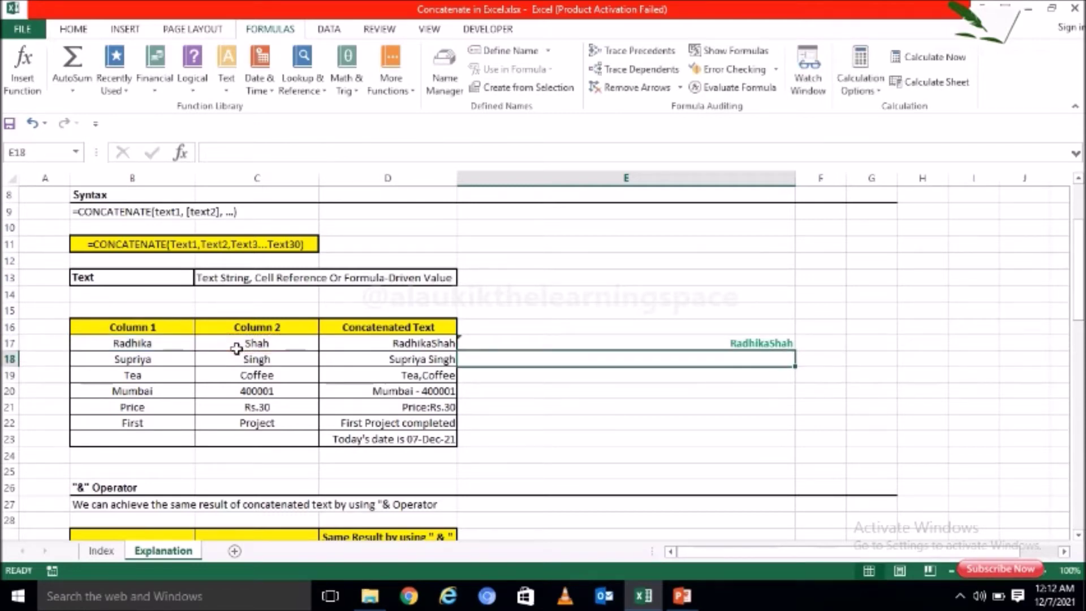
key("Up")
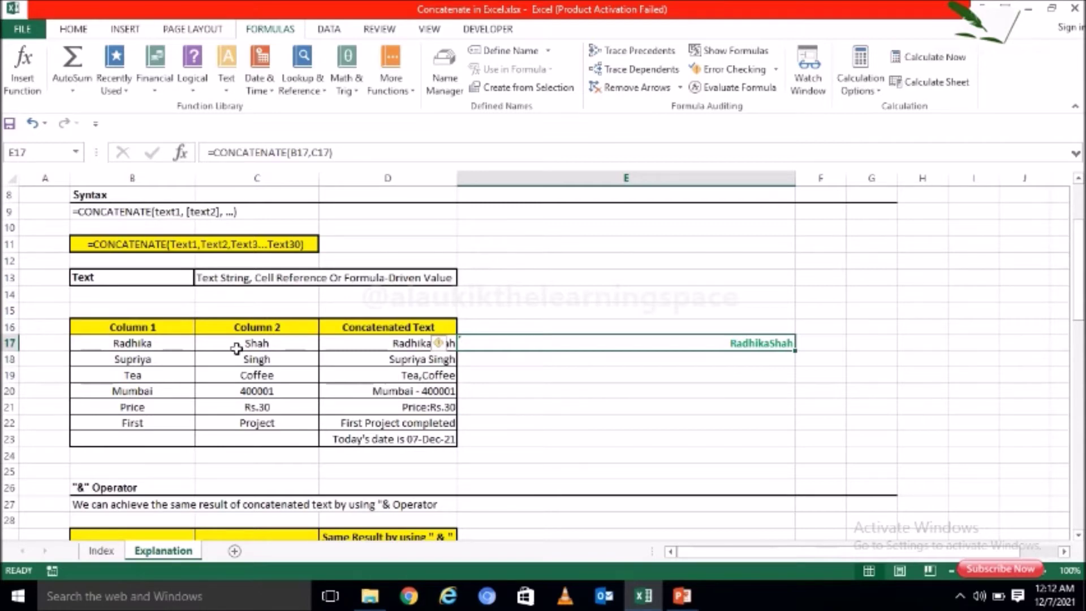
- Examine the CONCATENATE formulas in D18 and D19, focusing on the quoted separator argument between the two cell references
left_click(263, 356)
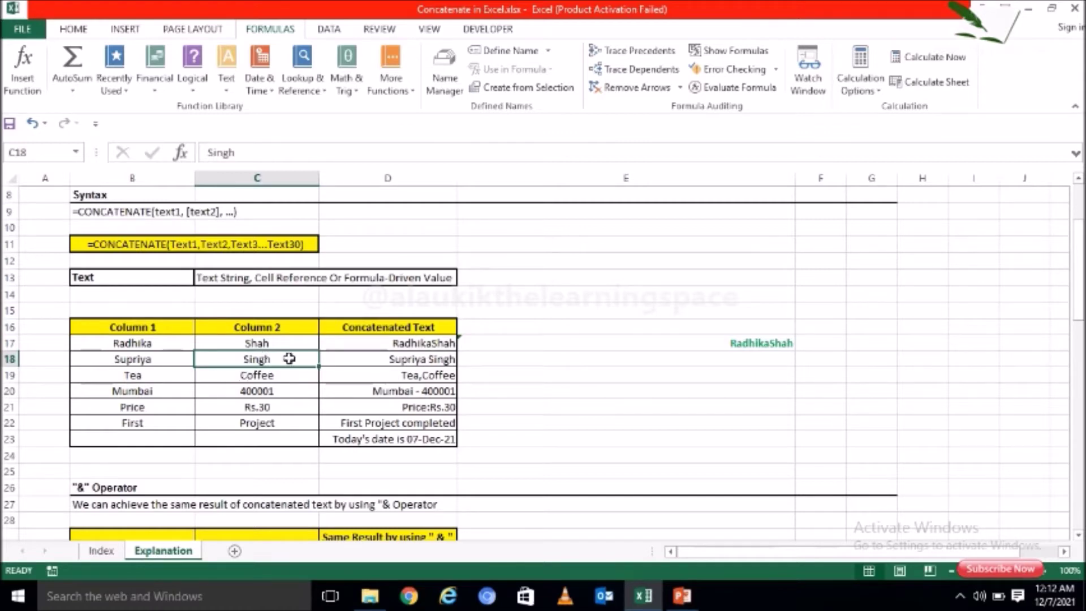
left_click(382, 355)
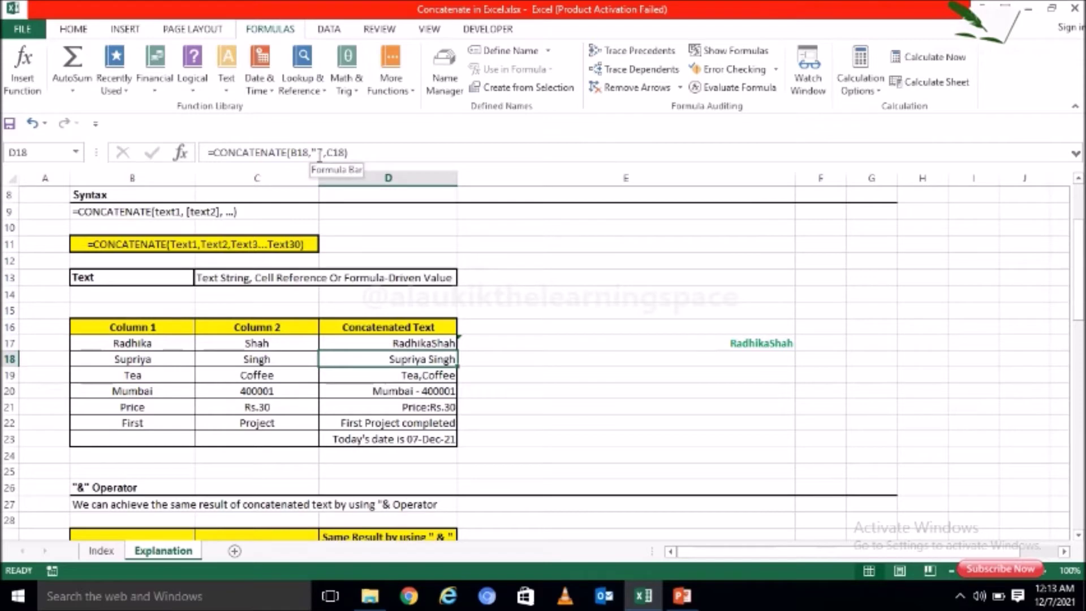
left_click_drag(313, 152, 323, 155)
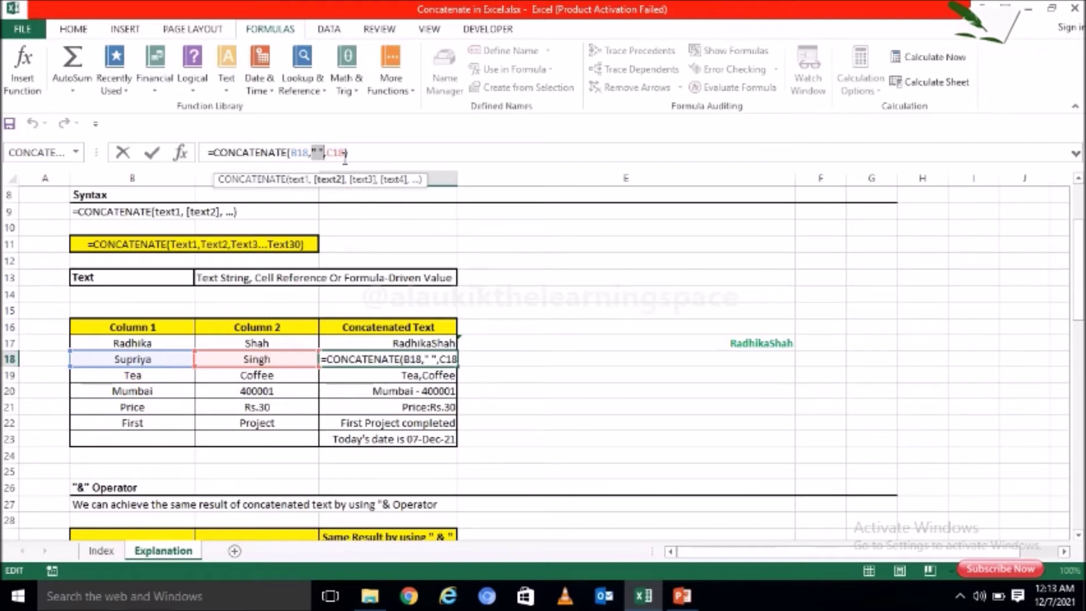
key("Return")
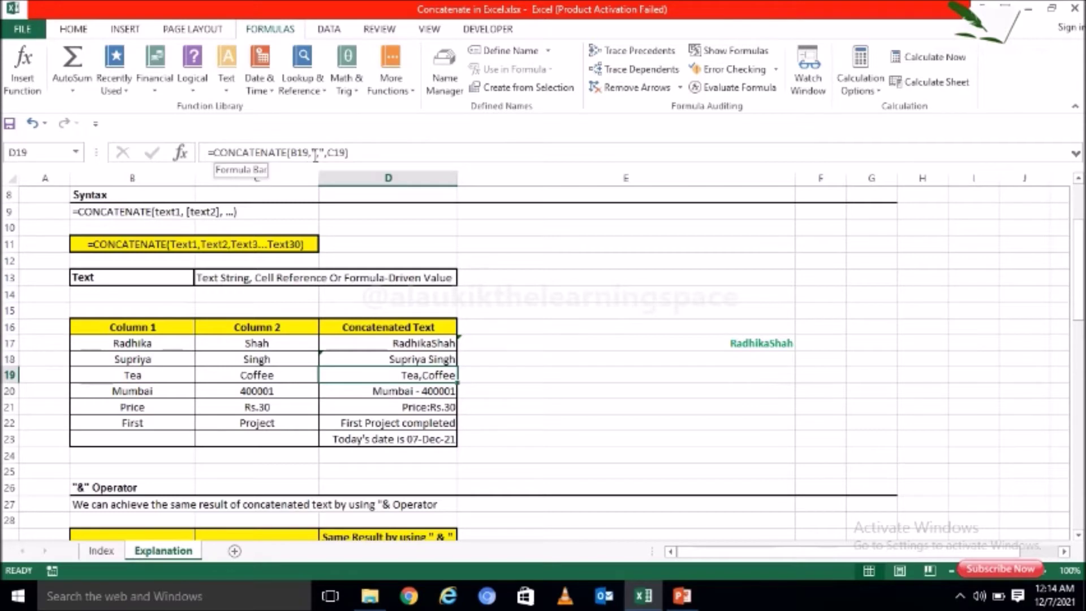
left_click_drag(312, 153, 324, 154)
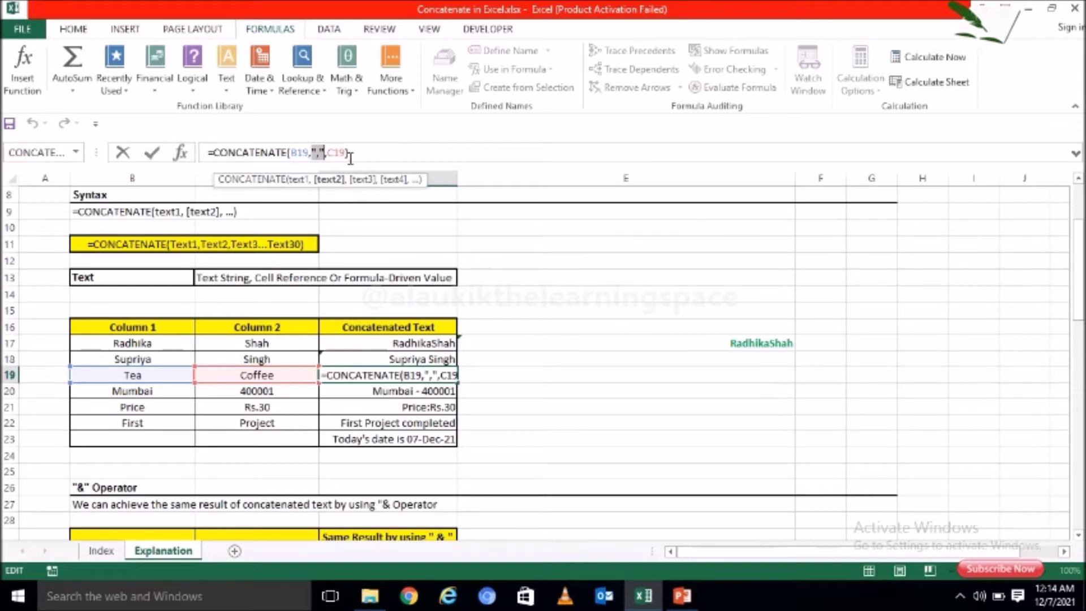
key("Return")
key("Return")
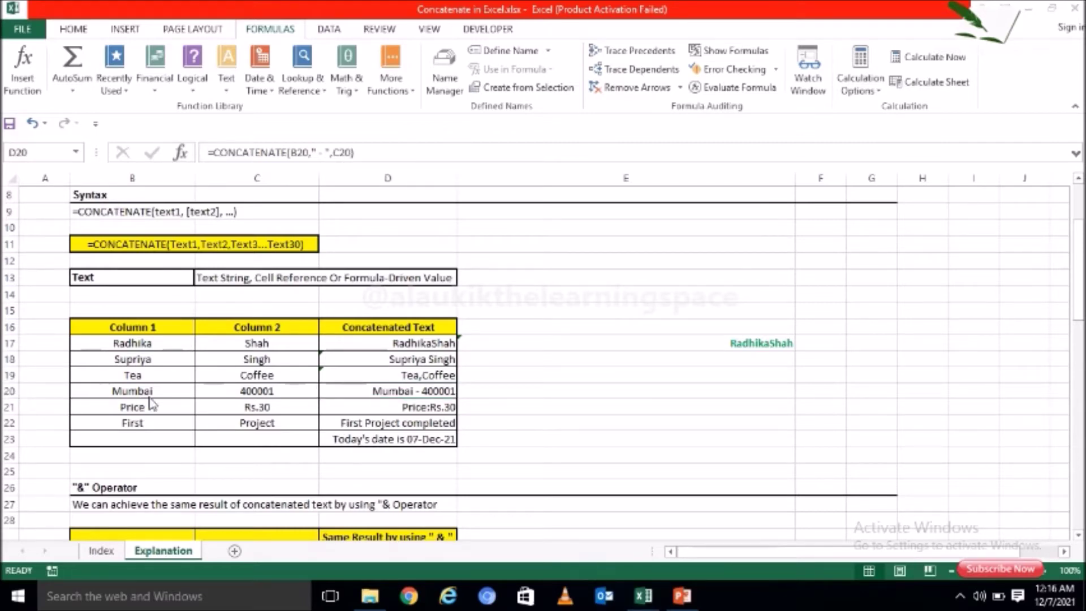
- Examine how the formulas in D20 and D21 combine their Column 1 and Column 2 values with a quoted separator
left_click(155, 390)
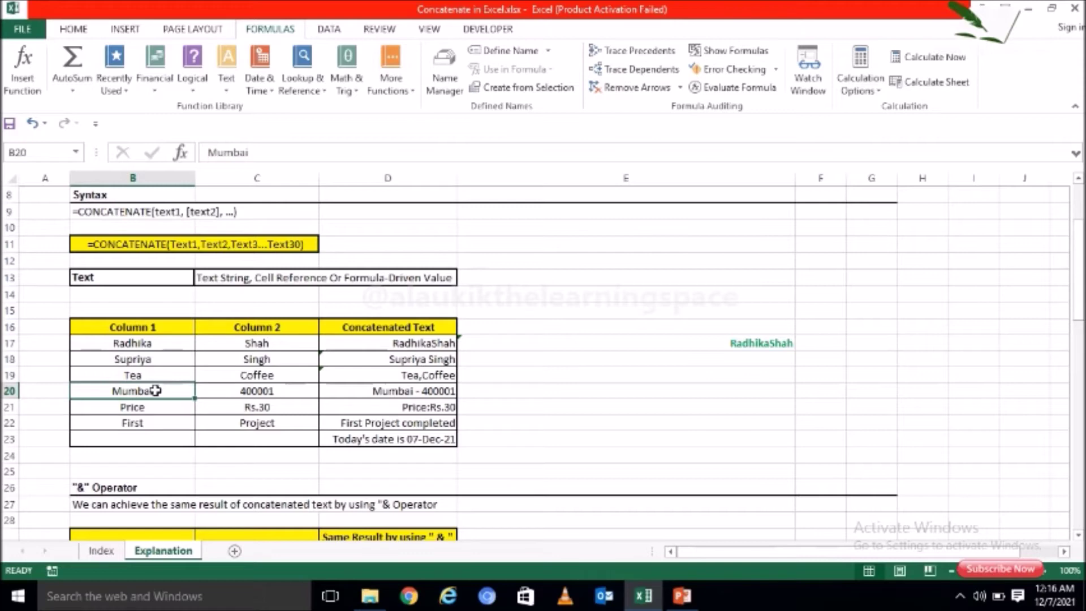
left_click(349, 396)
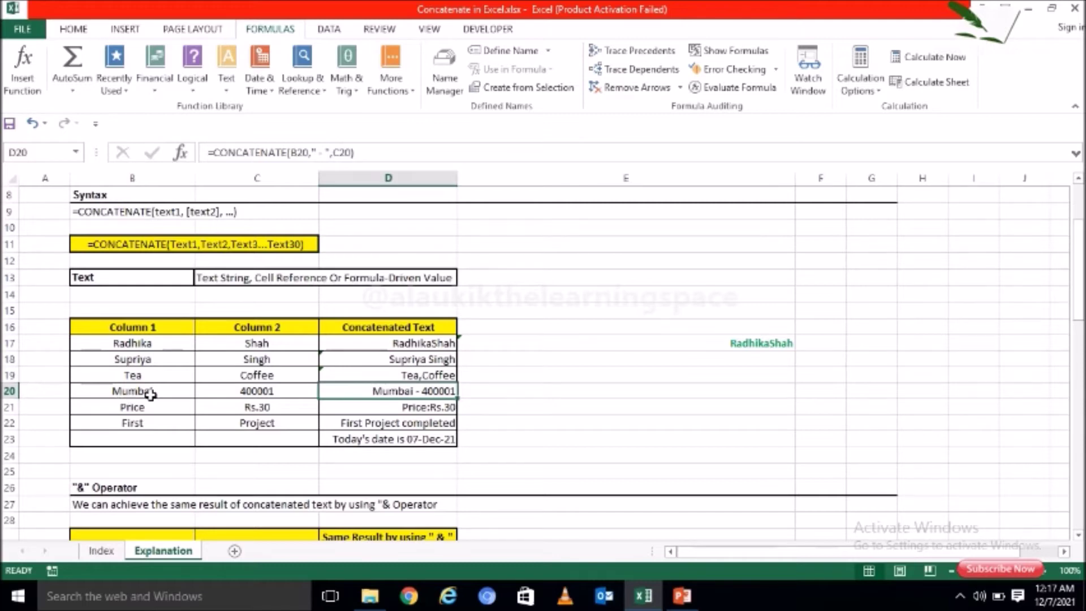
left_click(243, 392)
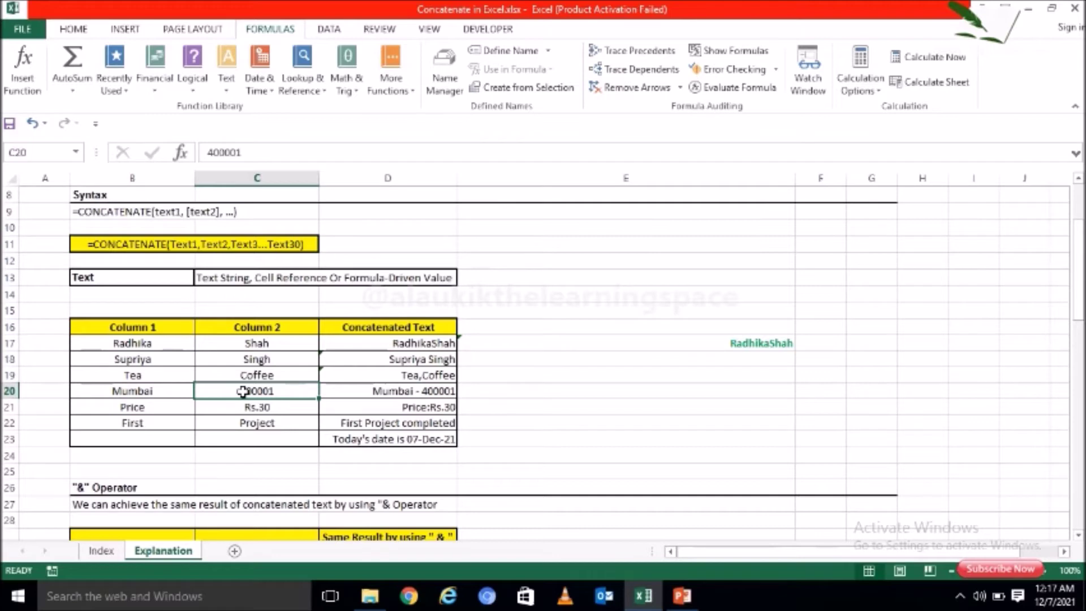
left_click(166, 409)
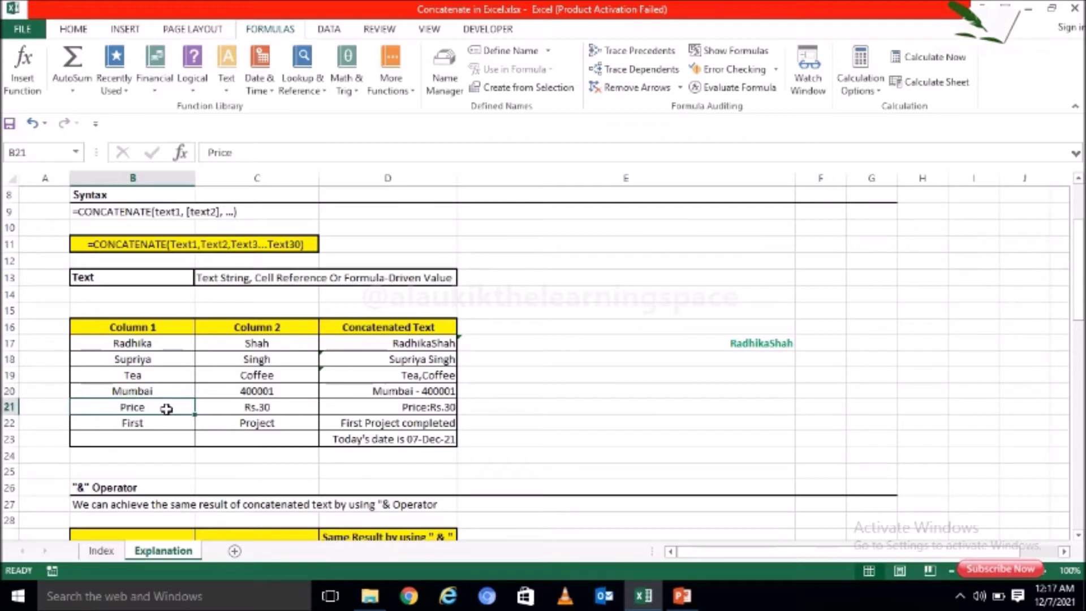
left_click(411, 405)
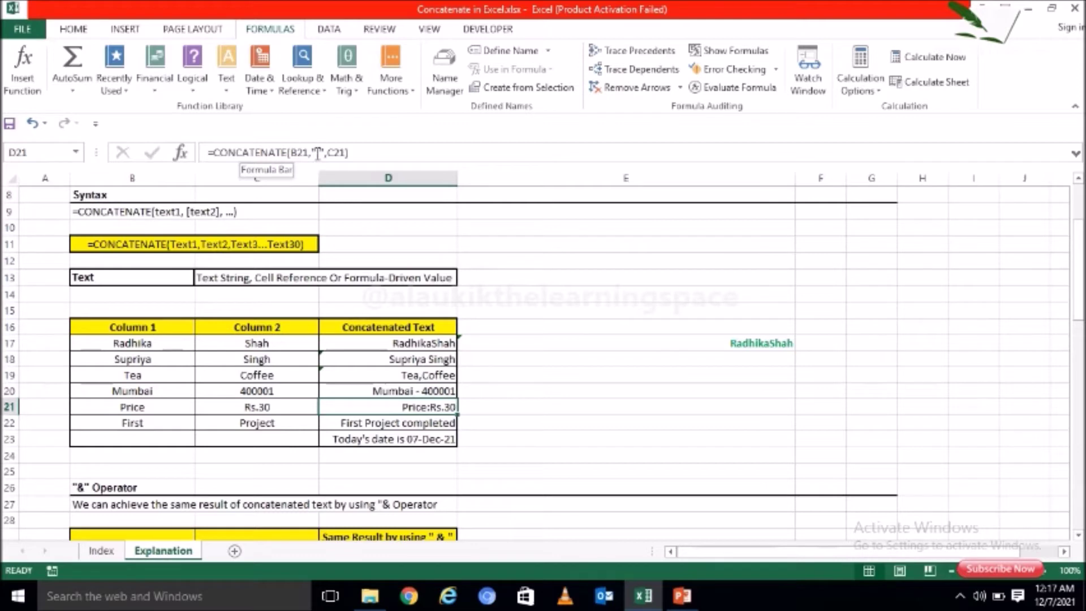
left_click_drag(311, 153, 325, 152)
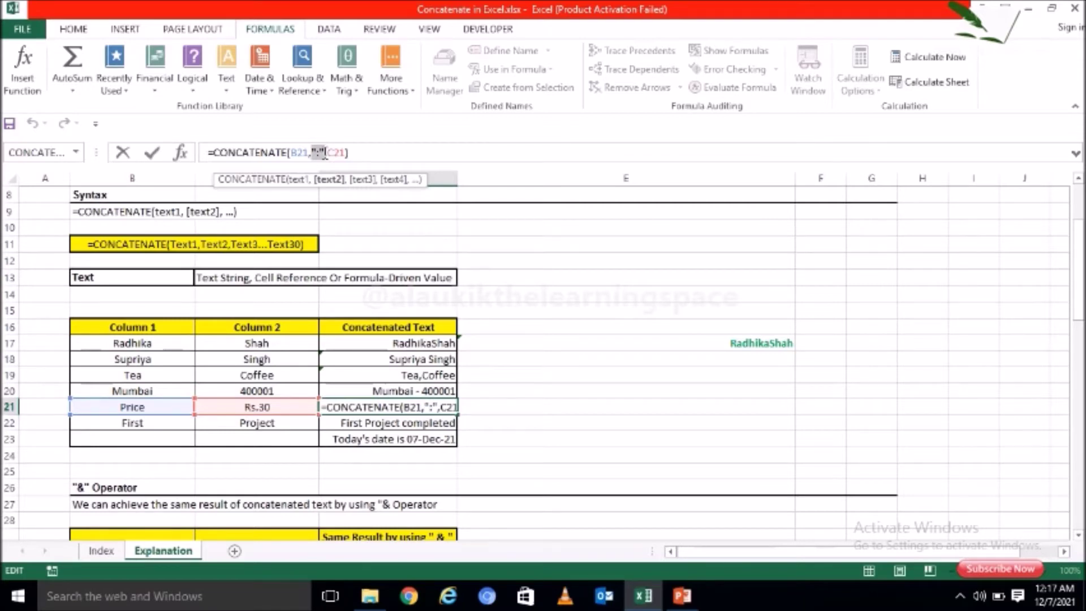
key("Return")
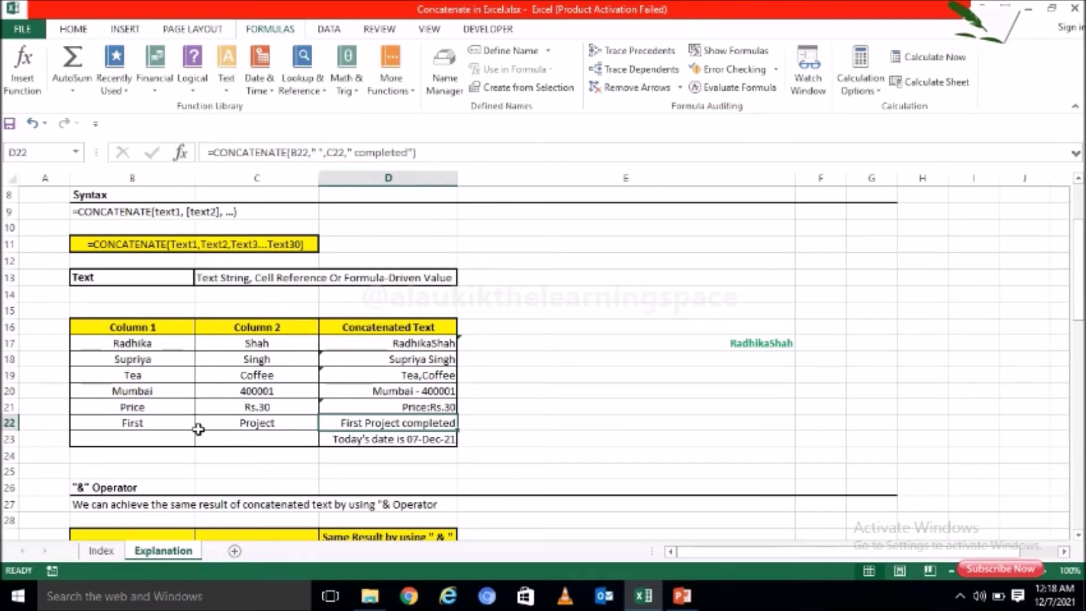
- Examine how the formula in D22 combines B22 and C22 with a space and additional literal text
left_click(203, 425)
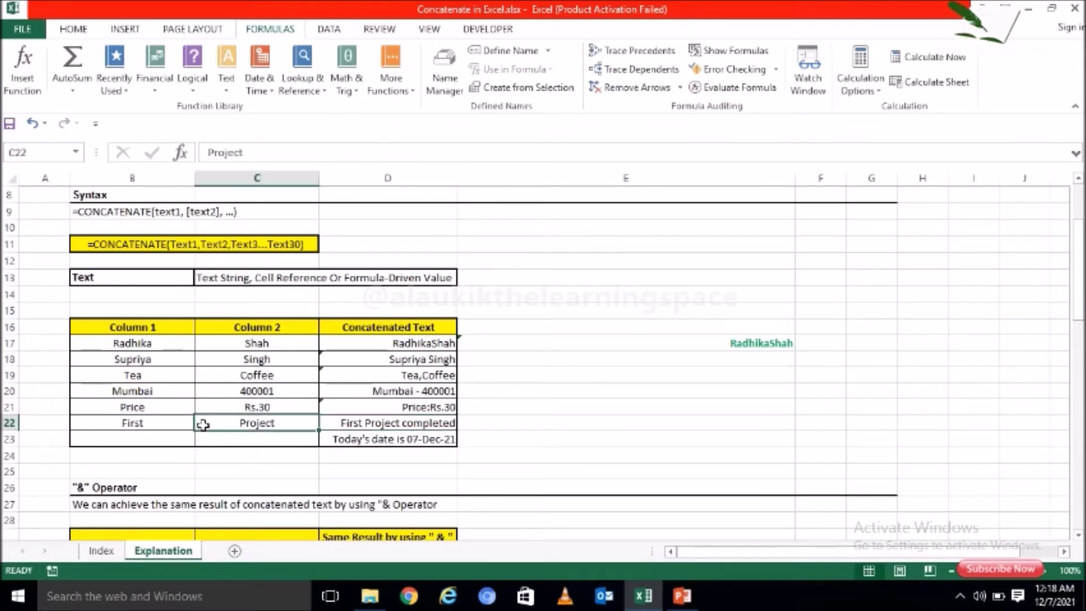
left_click(134, 427)
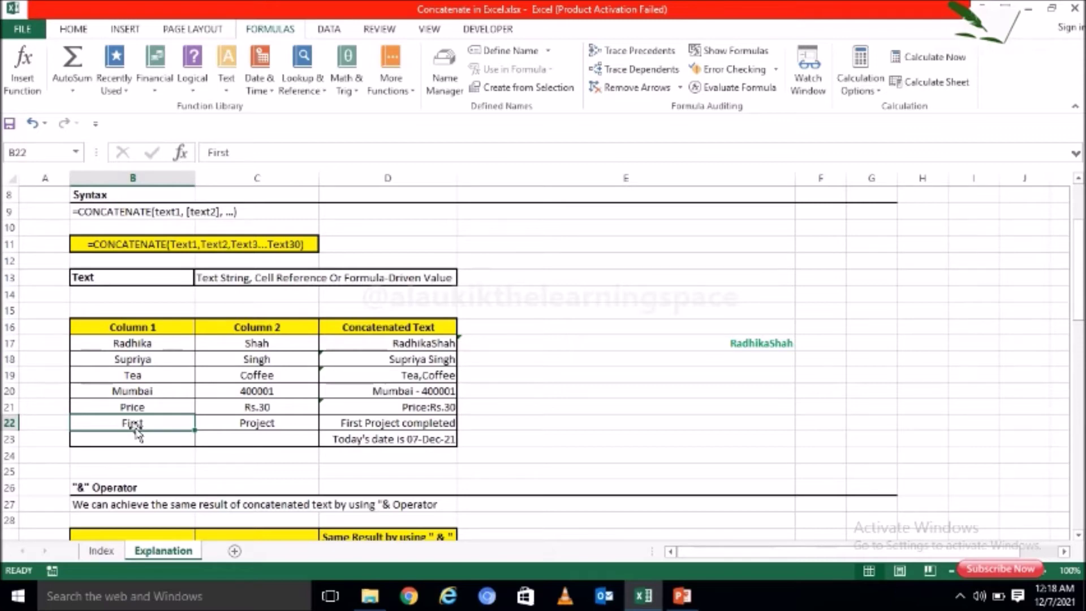
left_click(421, 423)
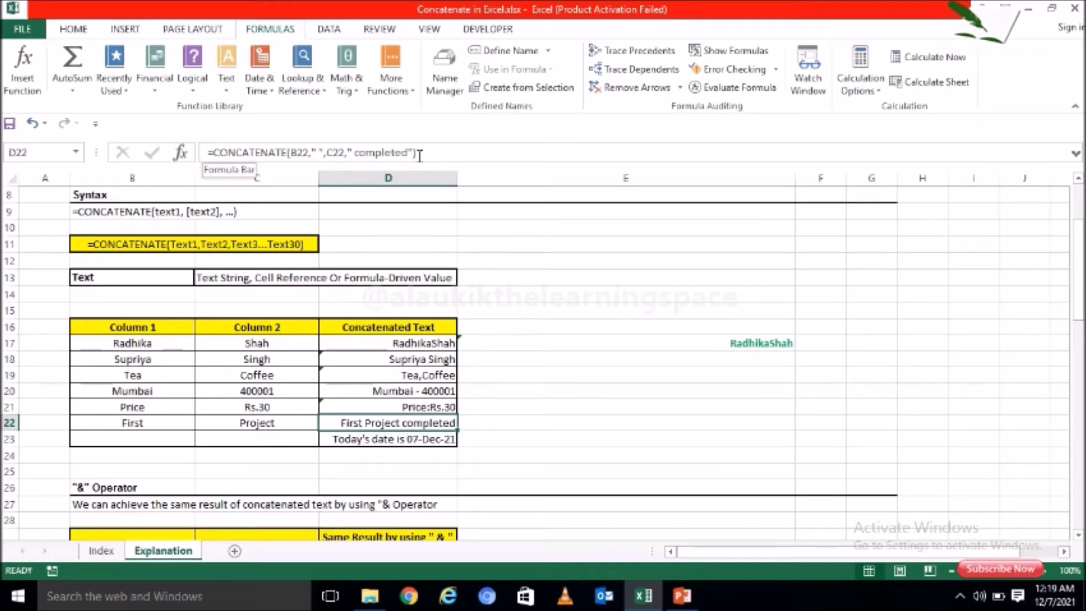
key("Down")
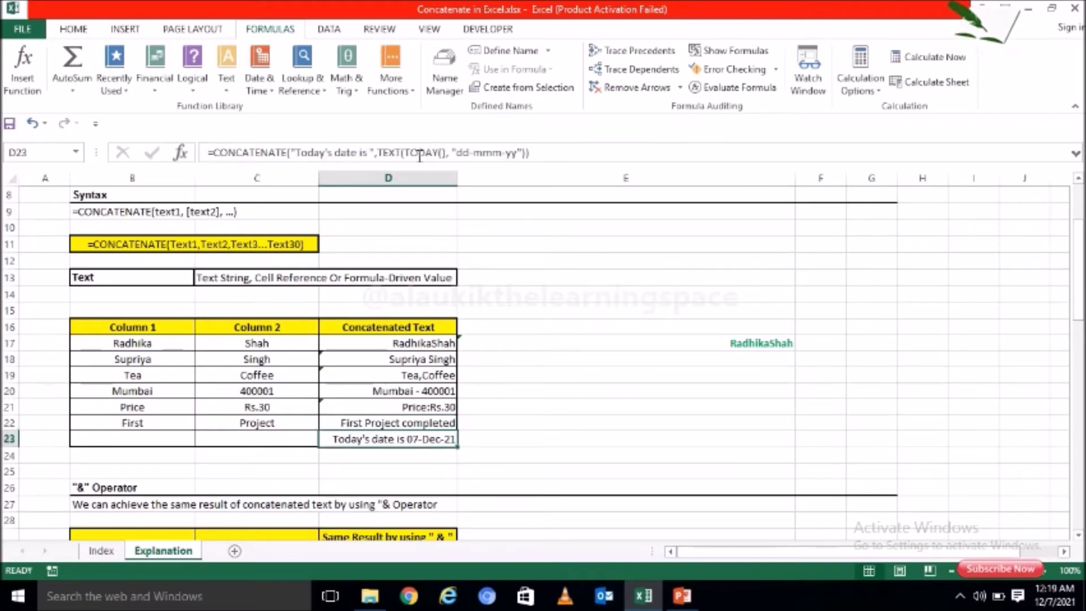
left_click(384, 422)
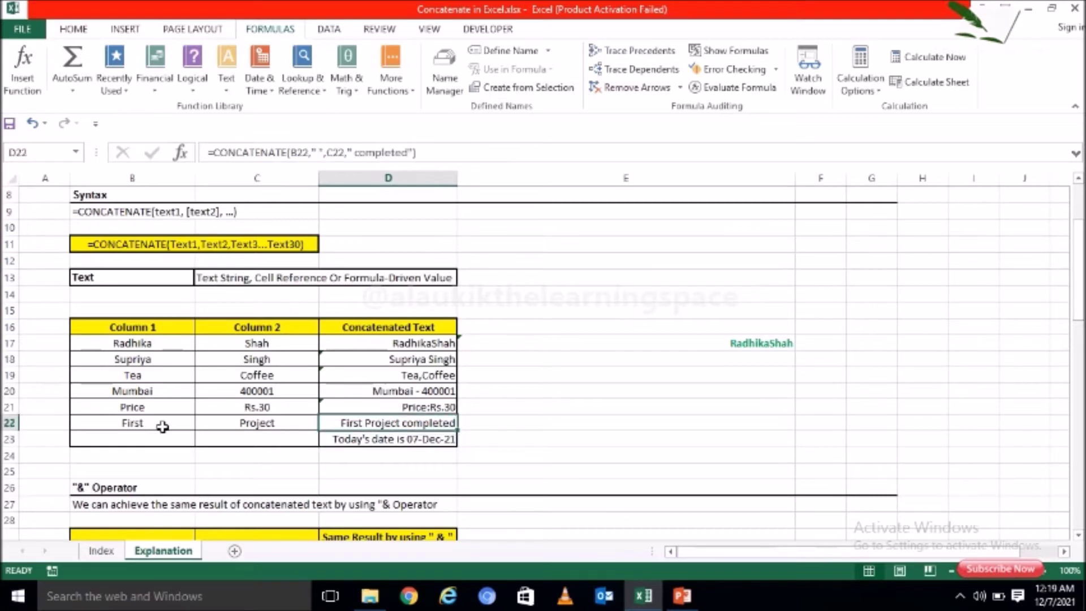
double_click(163, 427)
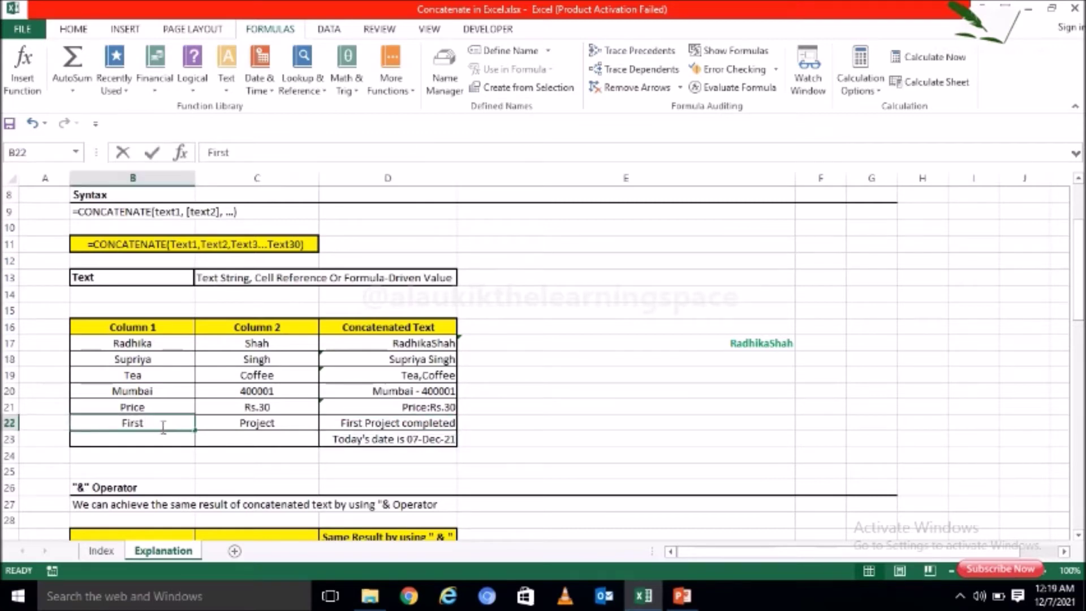
left_click(227, 424)
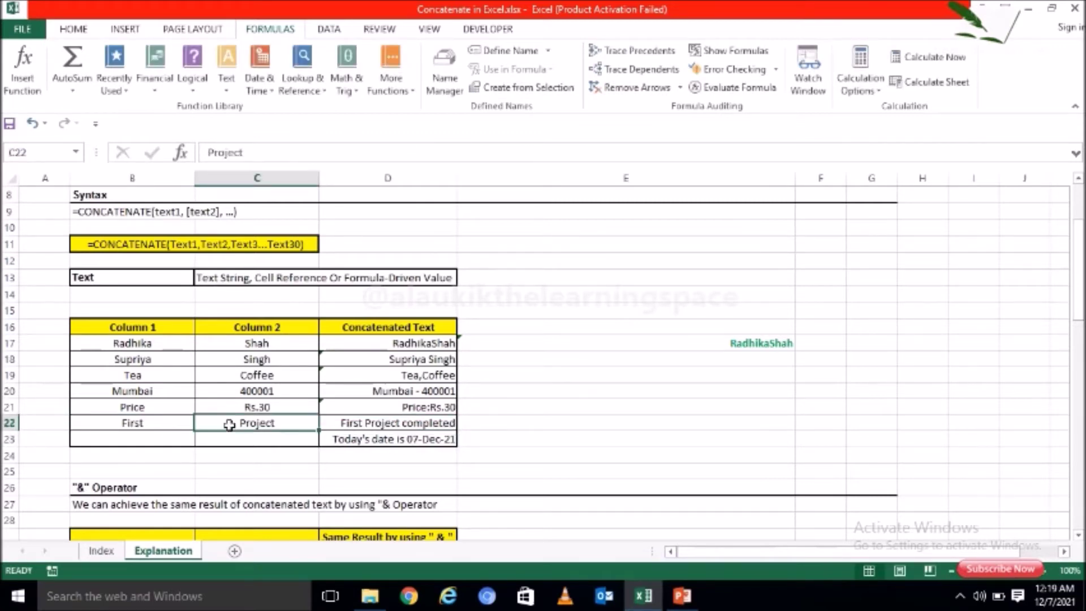
left_click(359, 425)
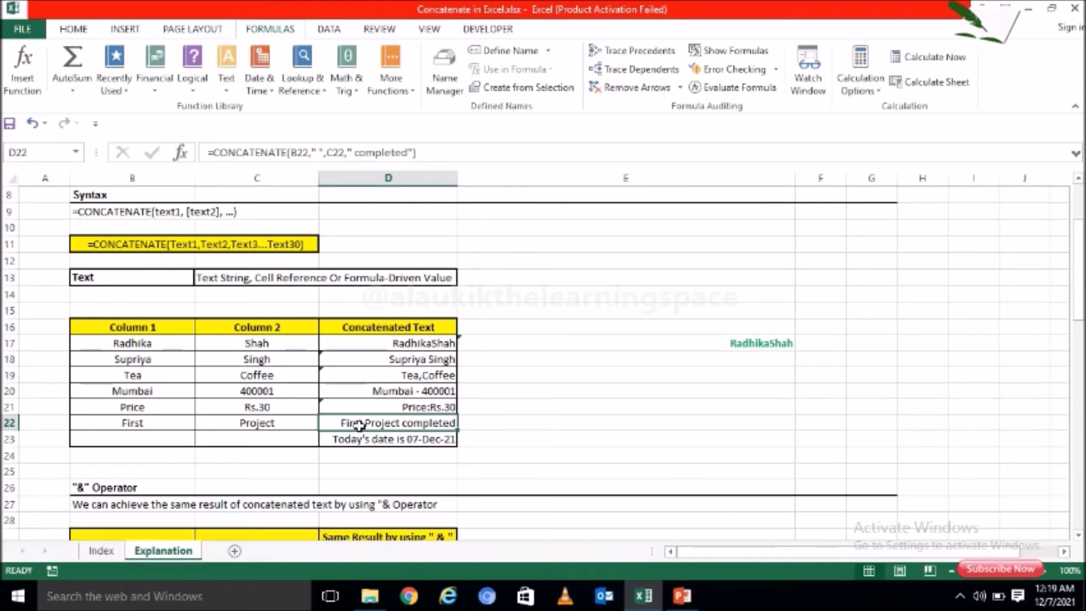
- Examine the formula in D23 that joins text with today's date, and review the Concatenated Text results in D17:D23
left_click(370, 438)
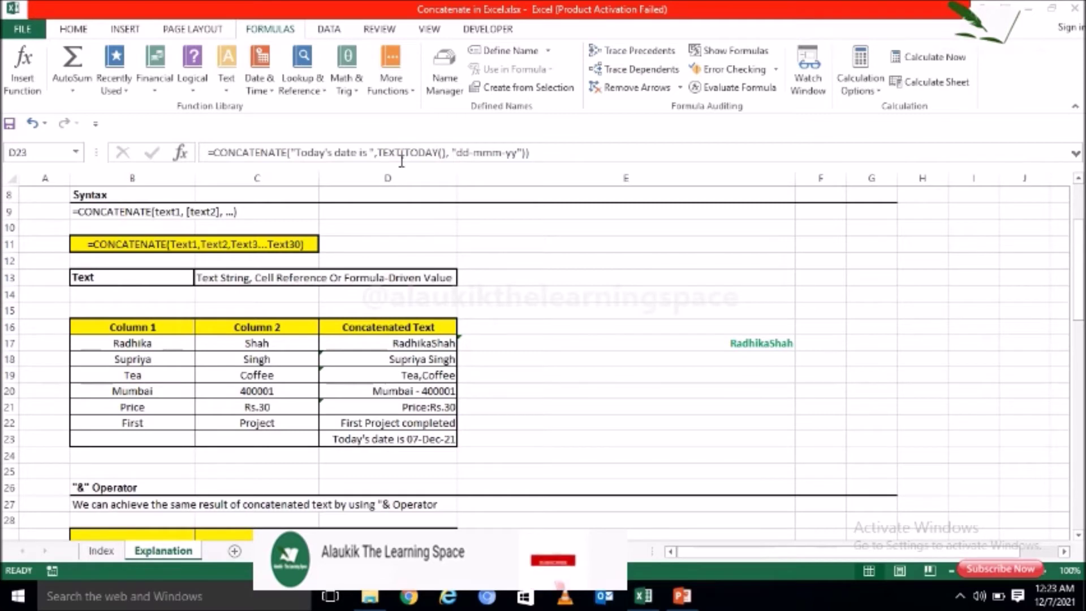
left_click(356, 439)
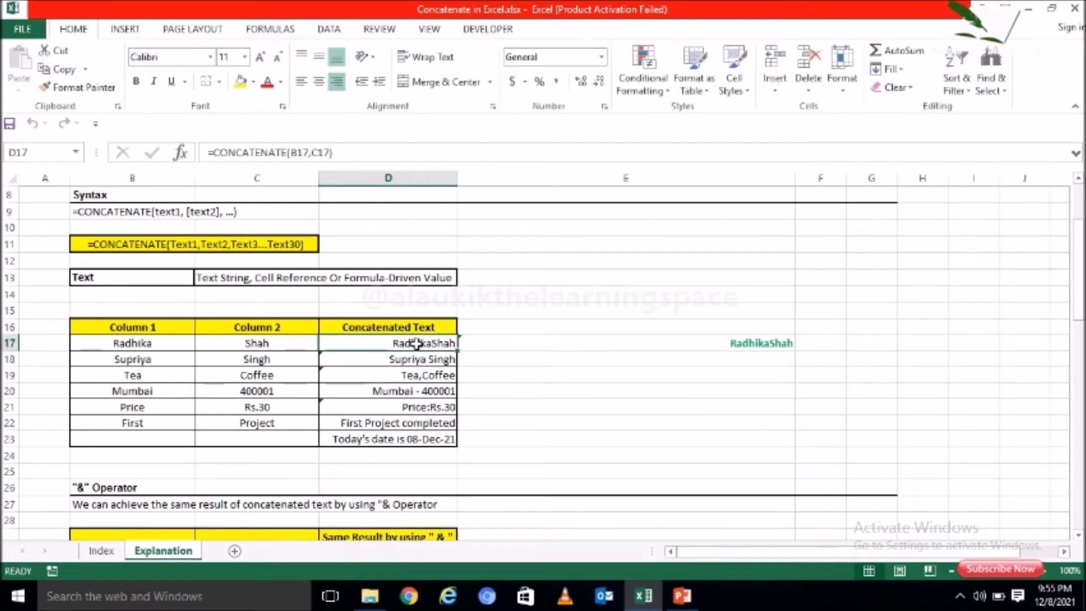
left_click_drag(412, 343, 416, 437)
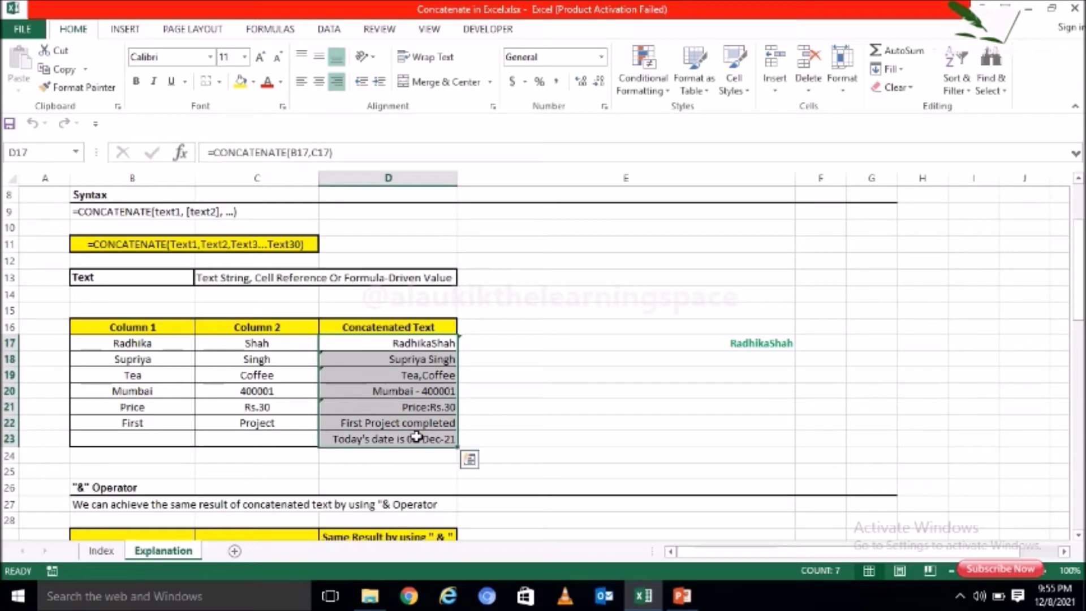
left_click(416, 333)
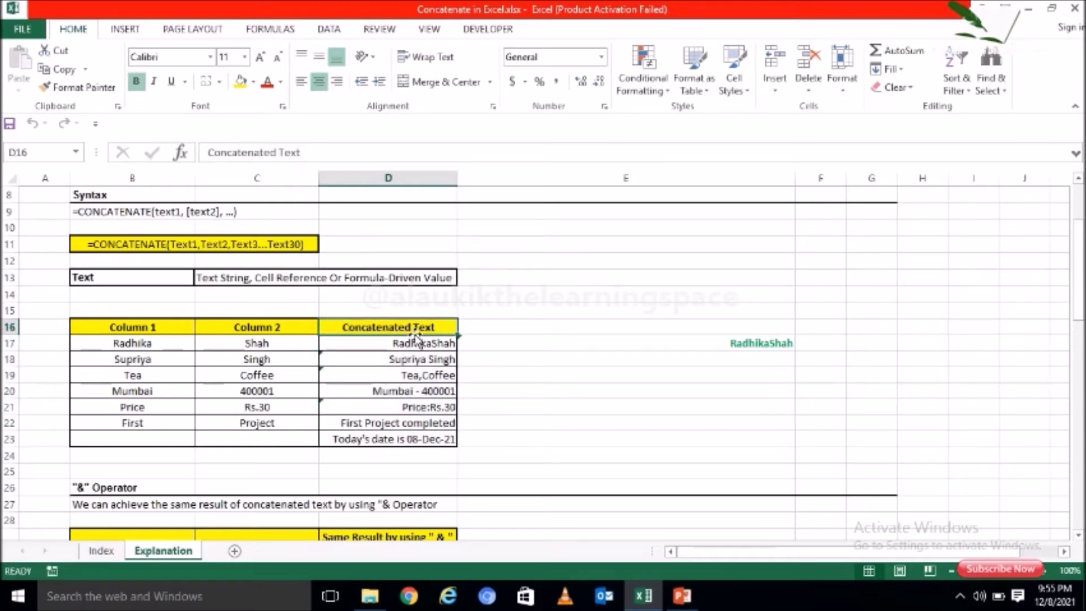
left_click(411, 342)
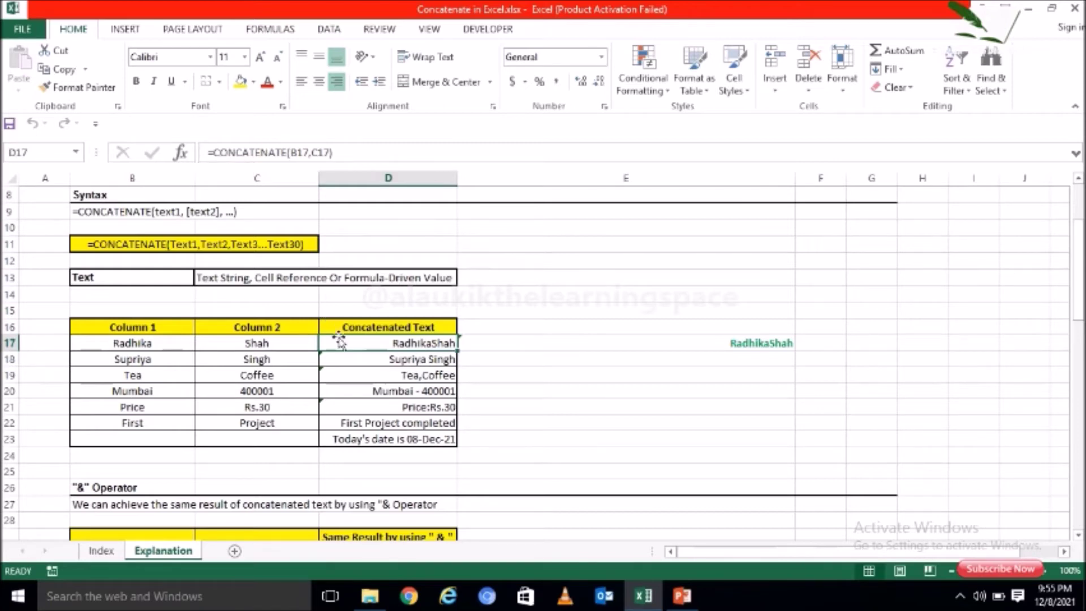
left_click_drag(354, 340, 360, 433)
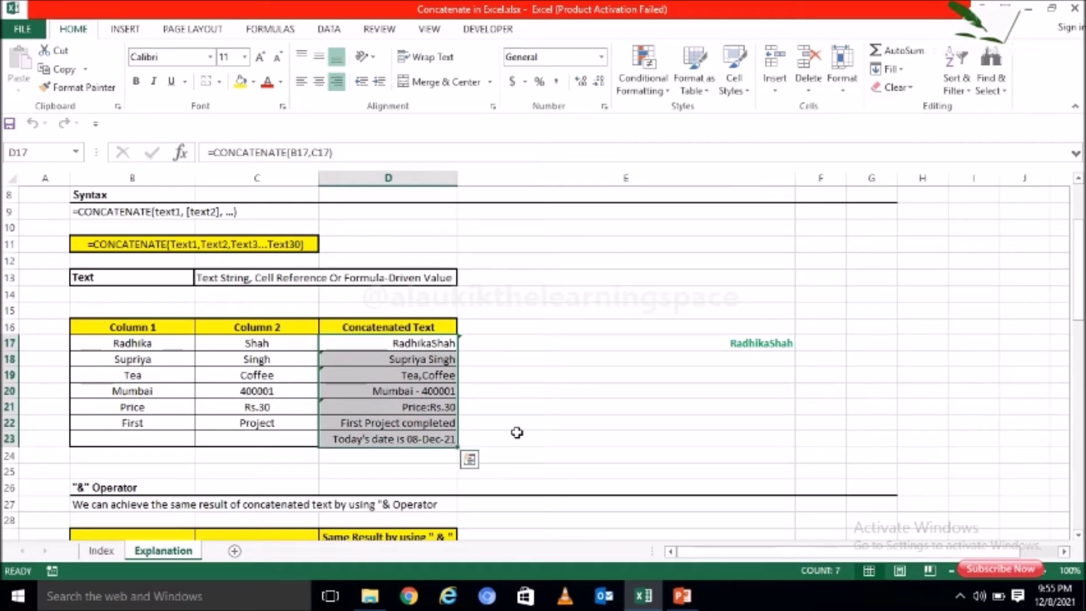
- Copy the Concatenated Text results in D17:D23 and paste only their values into the cells starting at F17
key("ctrl+c")
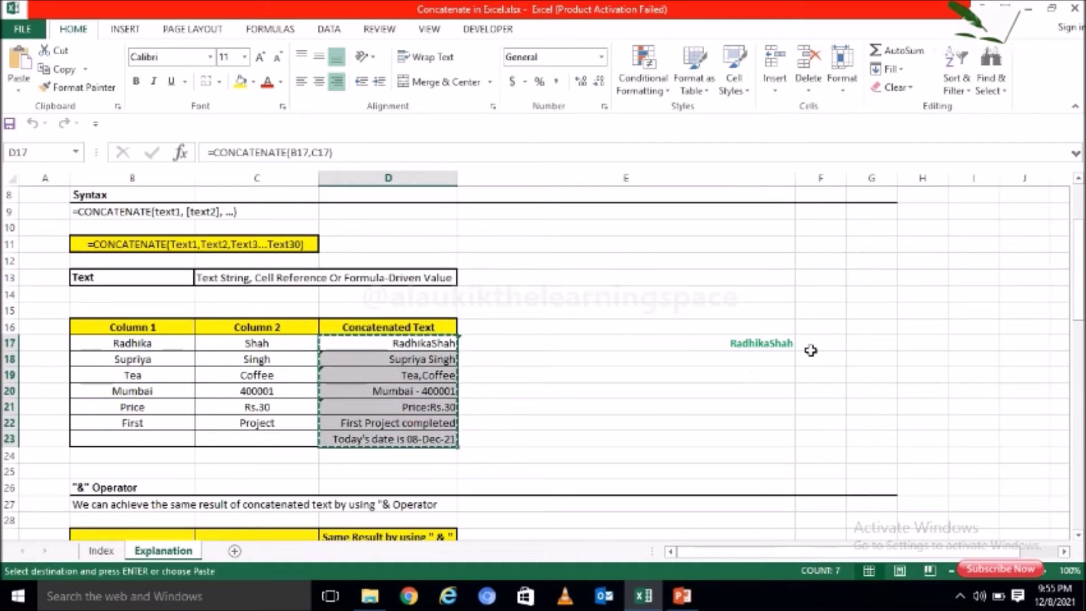
left_click(821, 343)
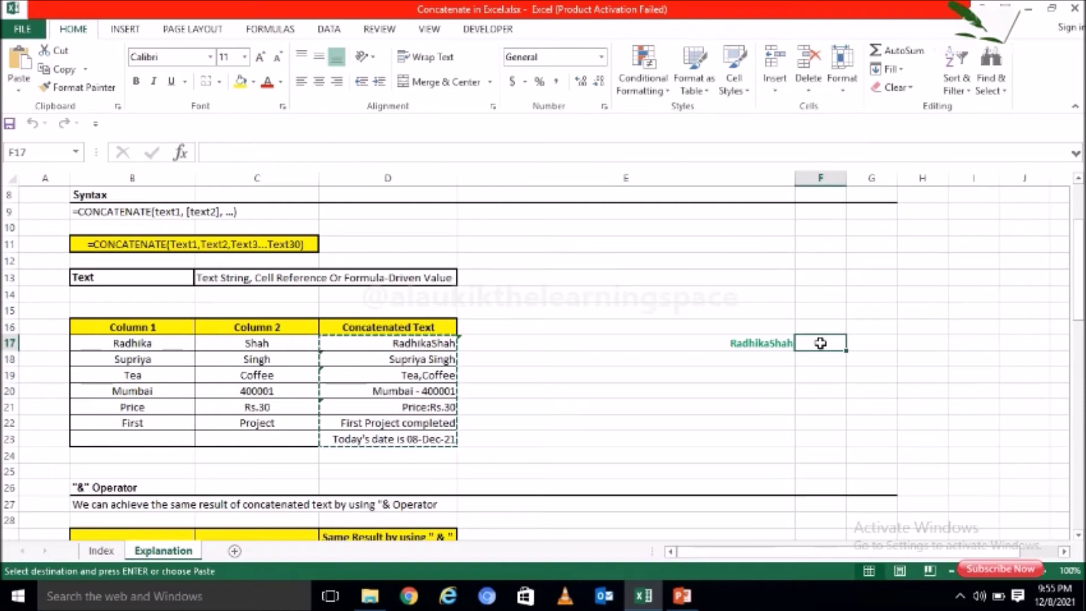
left_click(20, 91)
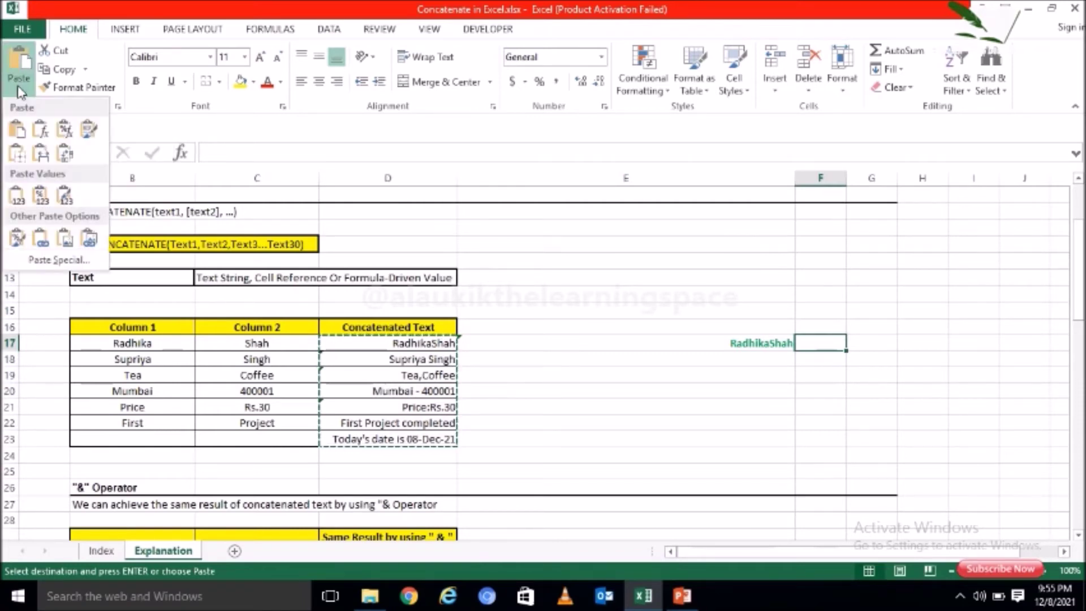
left_click(44, 259)
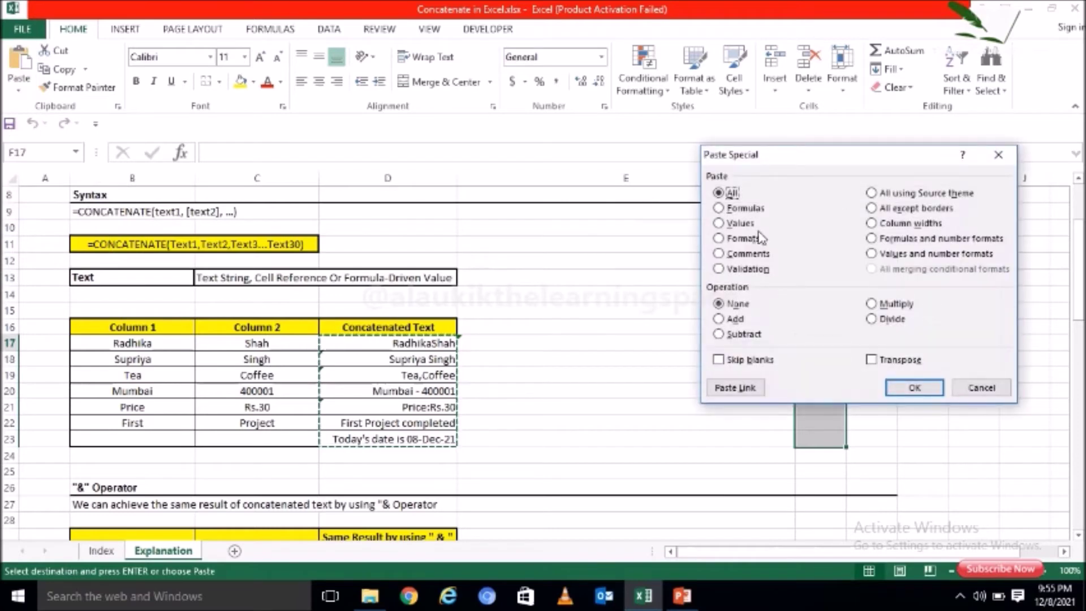
left_click(736, 224)
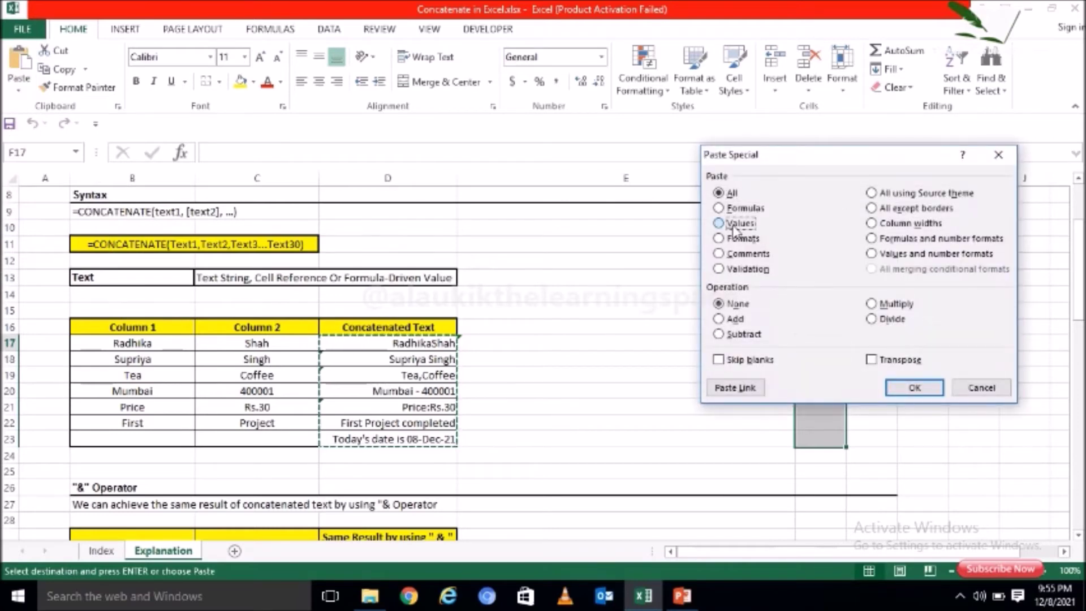
left_click(902, 388)
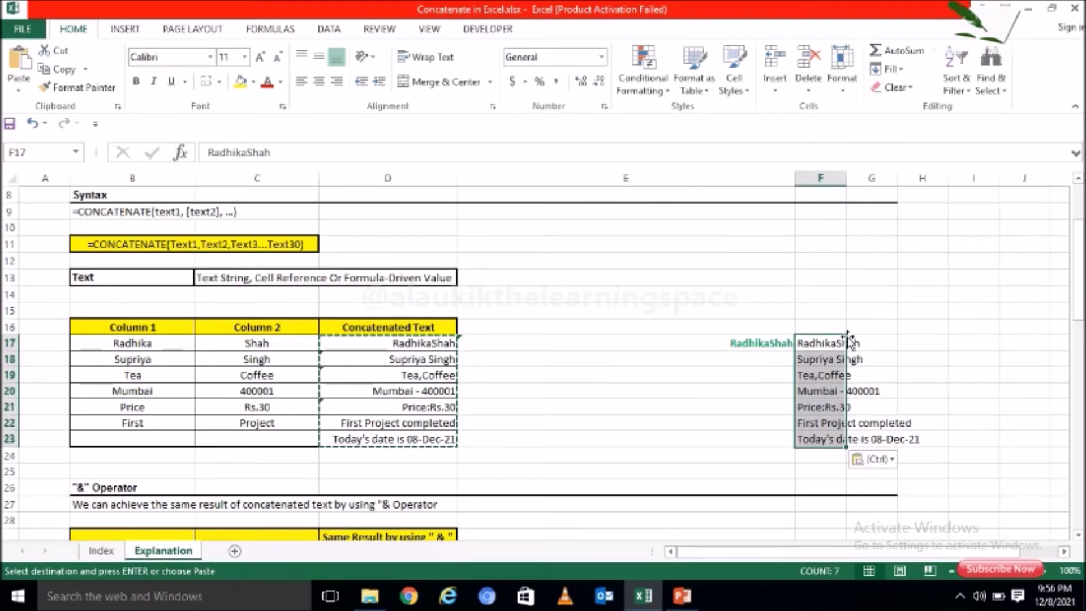
- Check the pasted values in column F, and clear the contents of F17:F23
left_click(826, 345)
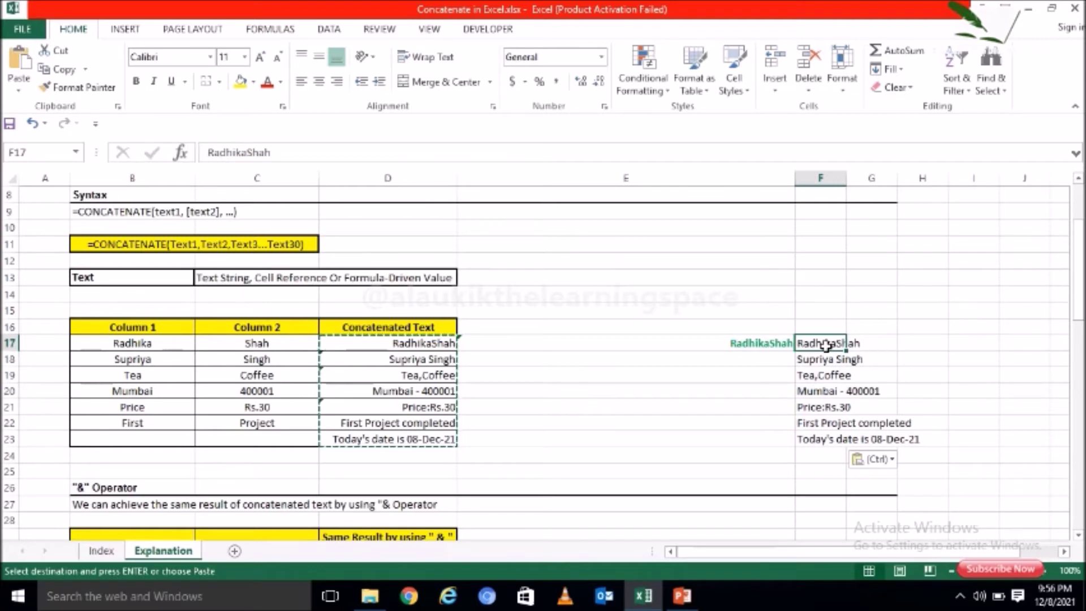
left_click(824, 360)
left_click(823, 343)
key("shift+Down")
key("shift+Down")
key("shift+Down")
key("shift+Down")
key("shift+Down")
key("shift+Down")
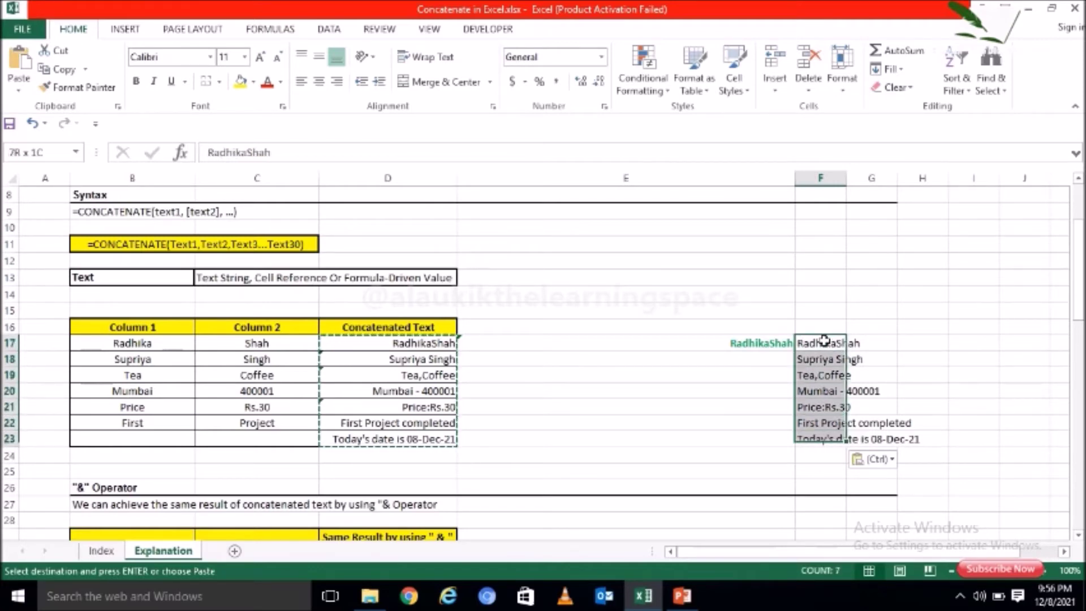
key("Delete")
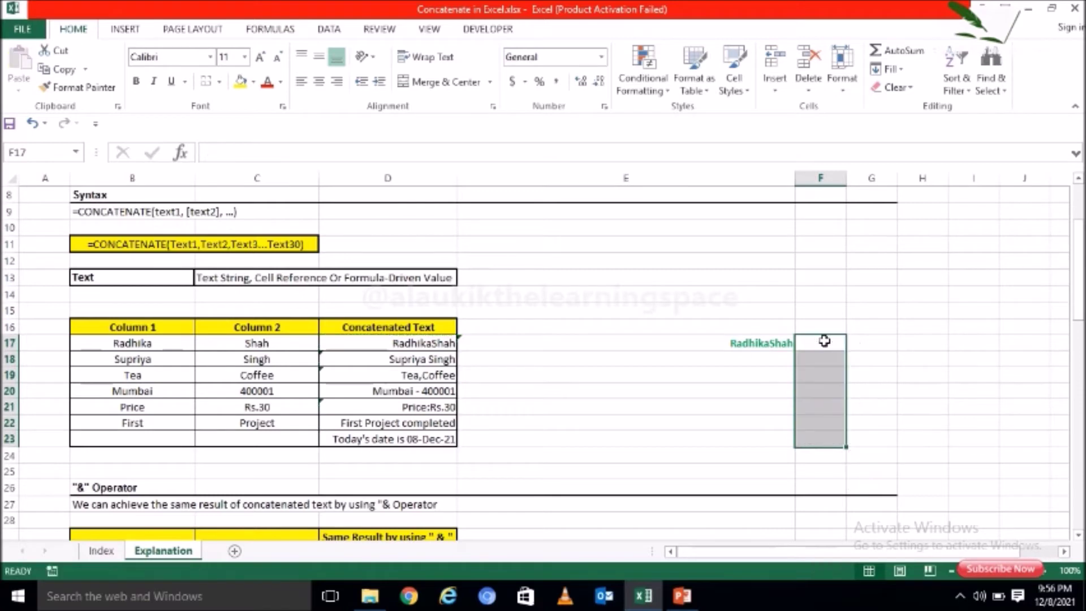
left_click(677, 378)
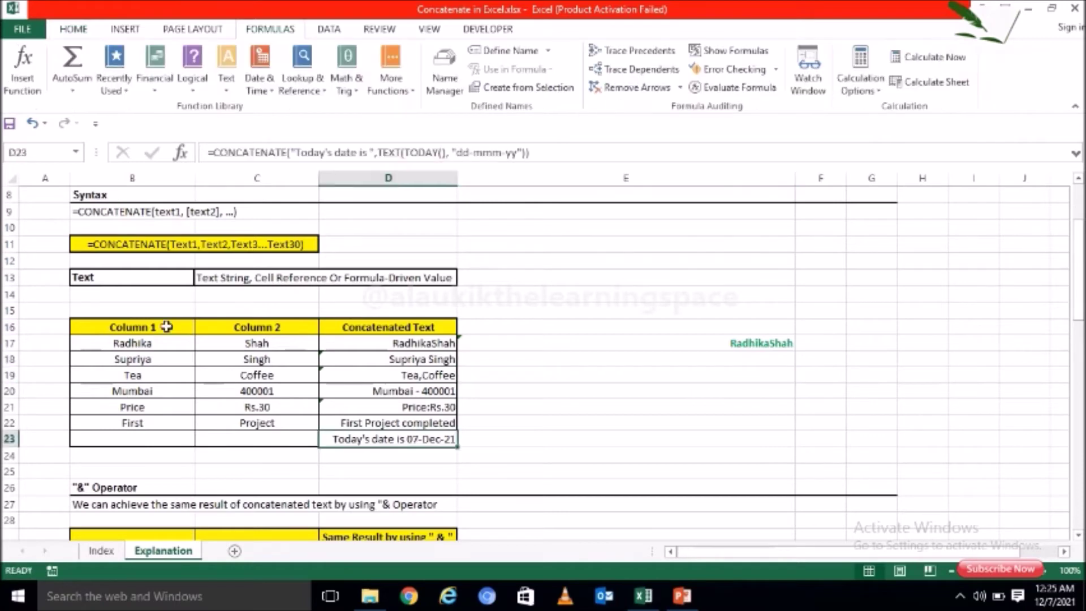
- Review the concatenation topics on the Index sheet, from concatenating the values of several cells to the "&" operator
left_click_drag(162, 325, 402, 455)
left_click(105, 552)
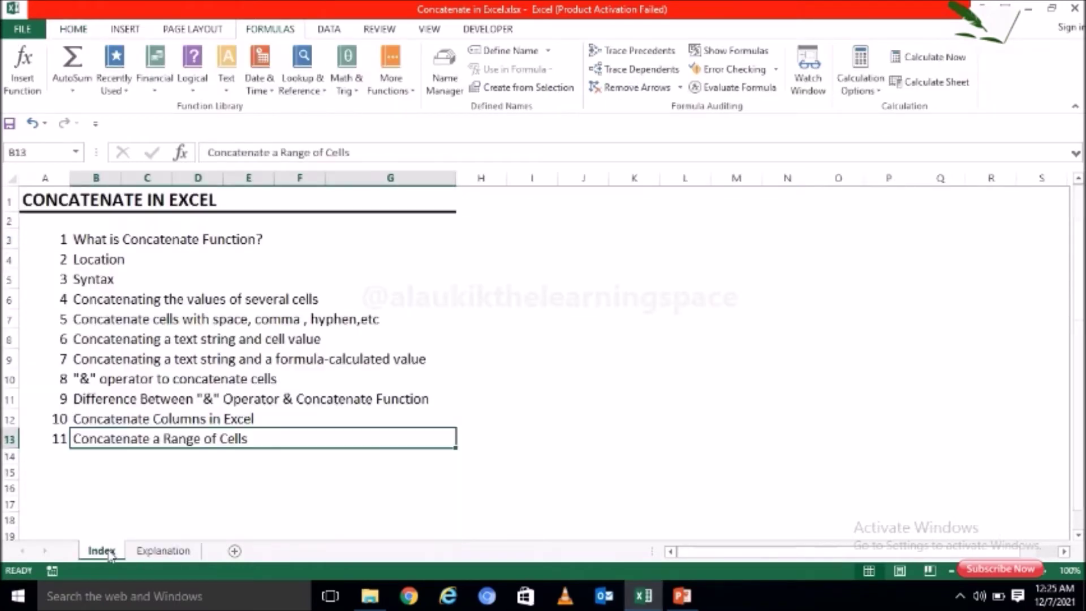
left_click(170, 304)
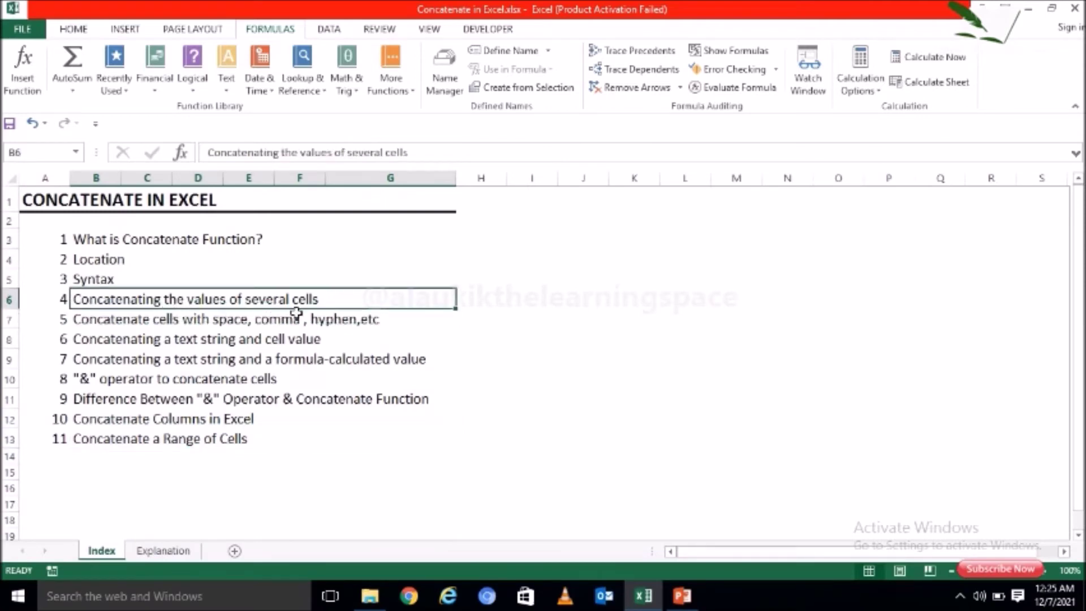
left_click(96, 321)
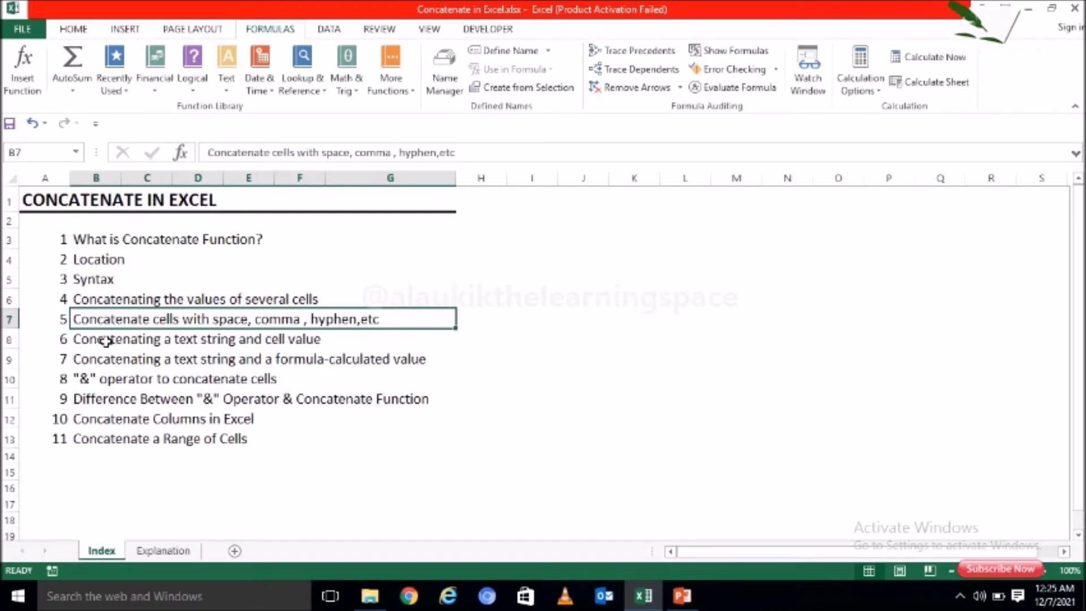
left_click(106, 339)
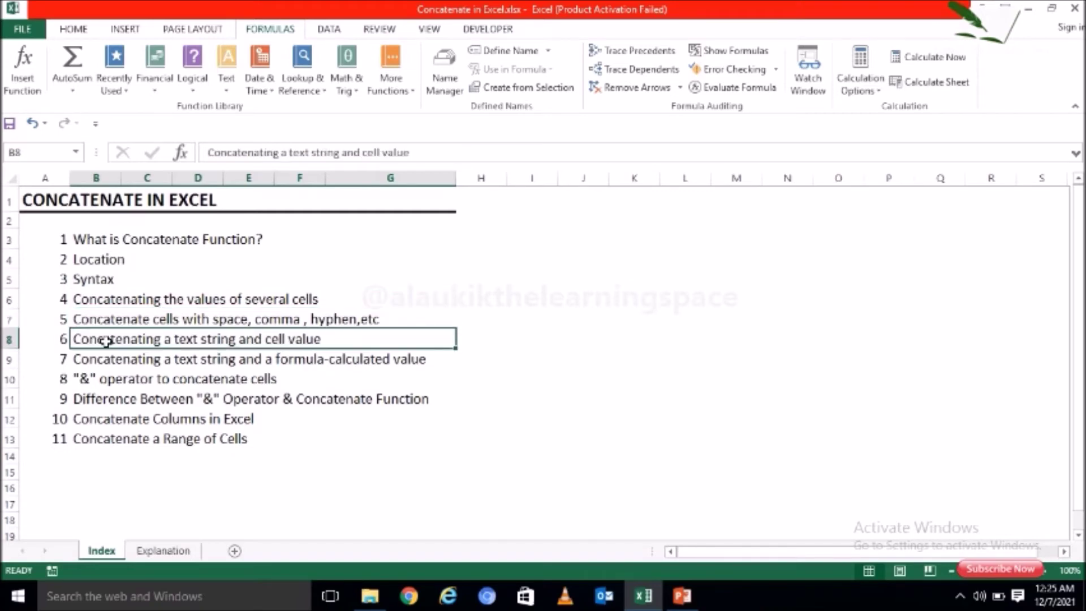
left_click(110, 362)
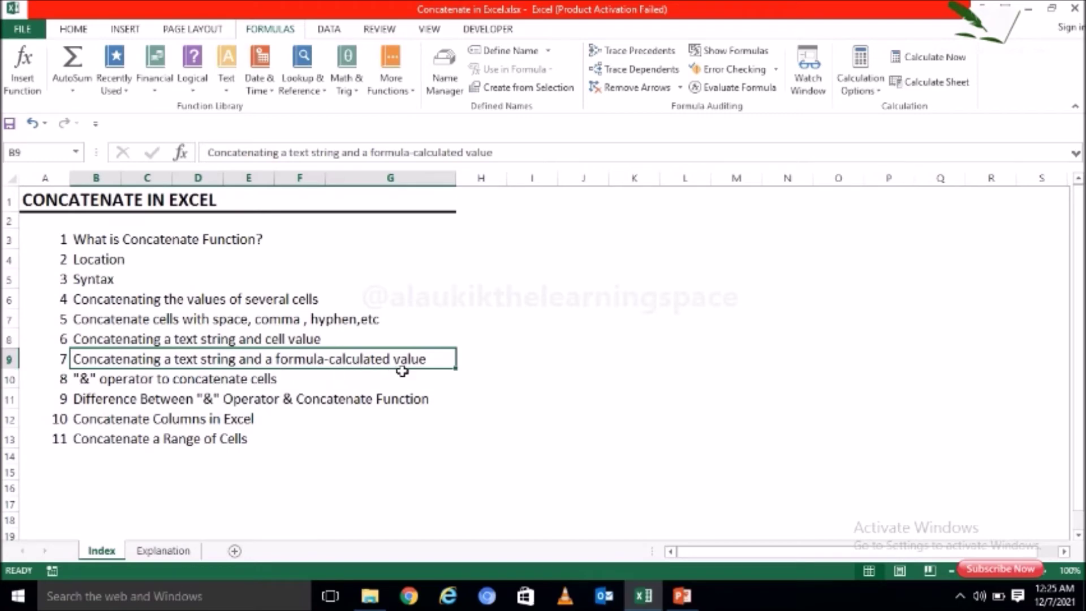
left_click(138, 381)
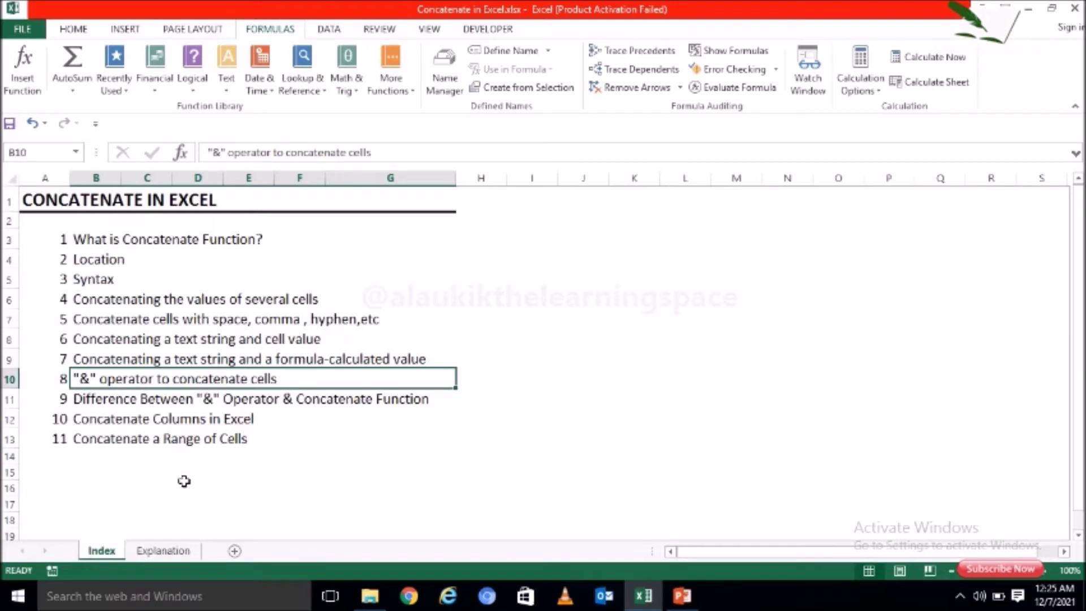
- Return to the Explanation sheet and read the "&" Operator section, including its table's results in D30:D36
left_click(169, 552)
left_click(196, 501)
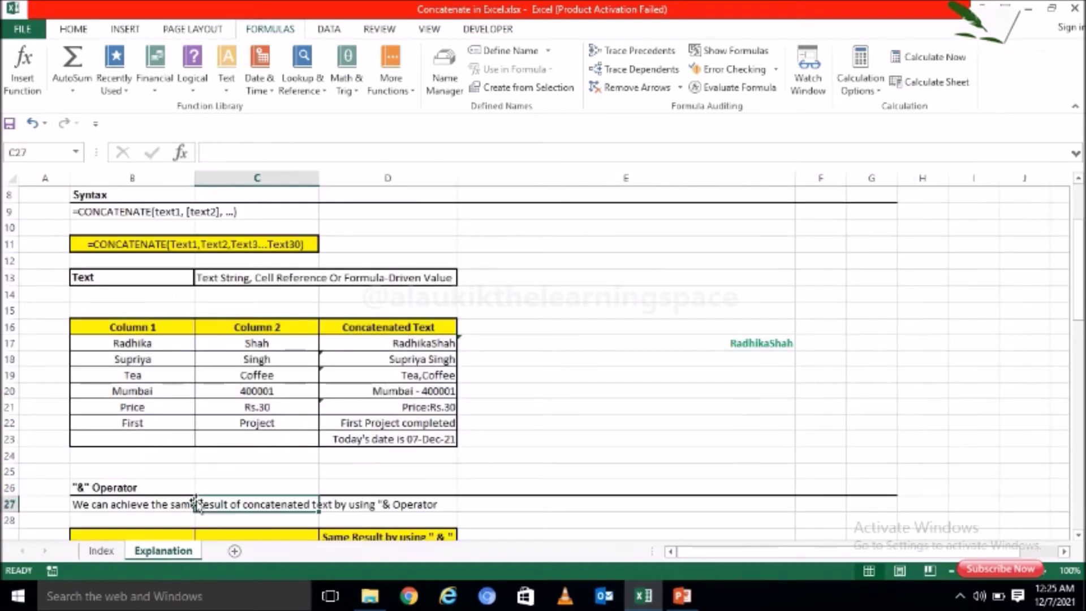
left_click(100, 505)
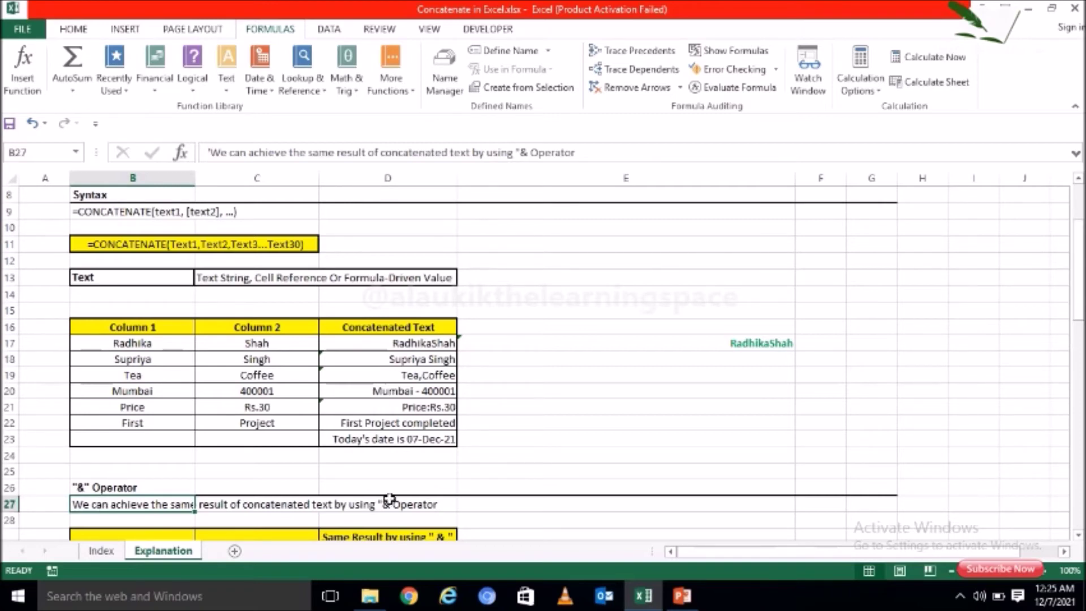
left_click_drag(1081, 285, 1079, 324)
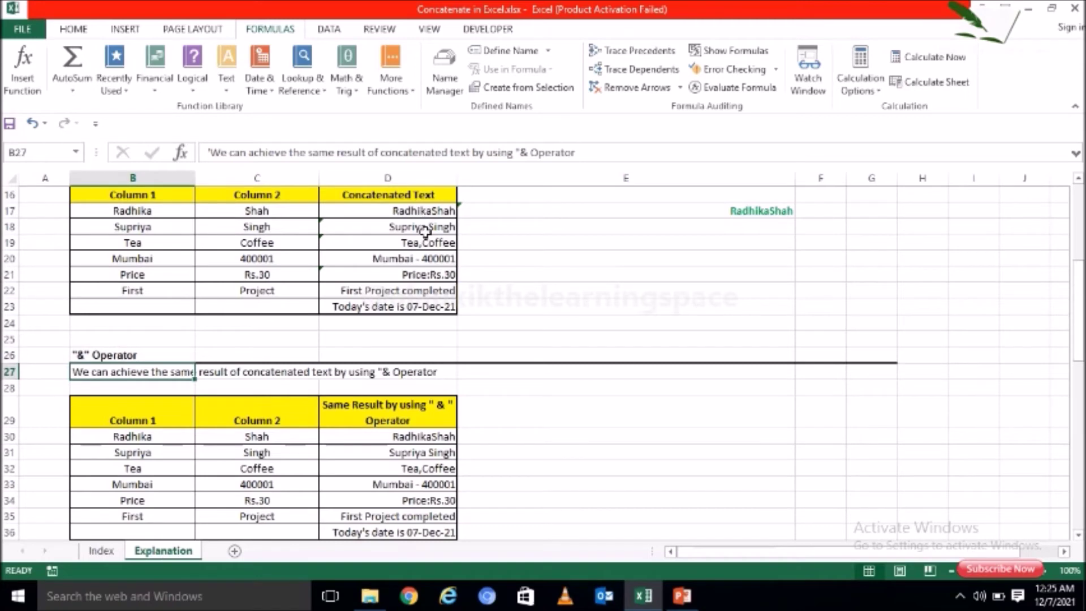
left_click(404, 434)
left_click_drag(403, 434, 412, 523)
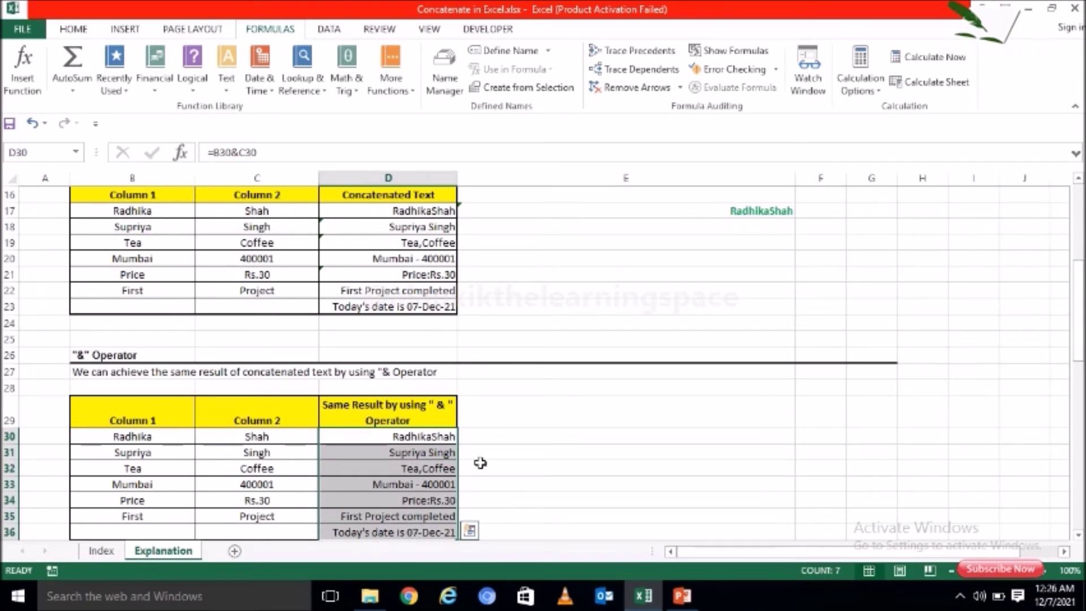
- Examine how the formula in D30 joins B30 and C30 with the "&" operator
left_click(417, 436)
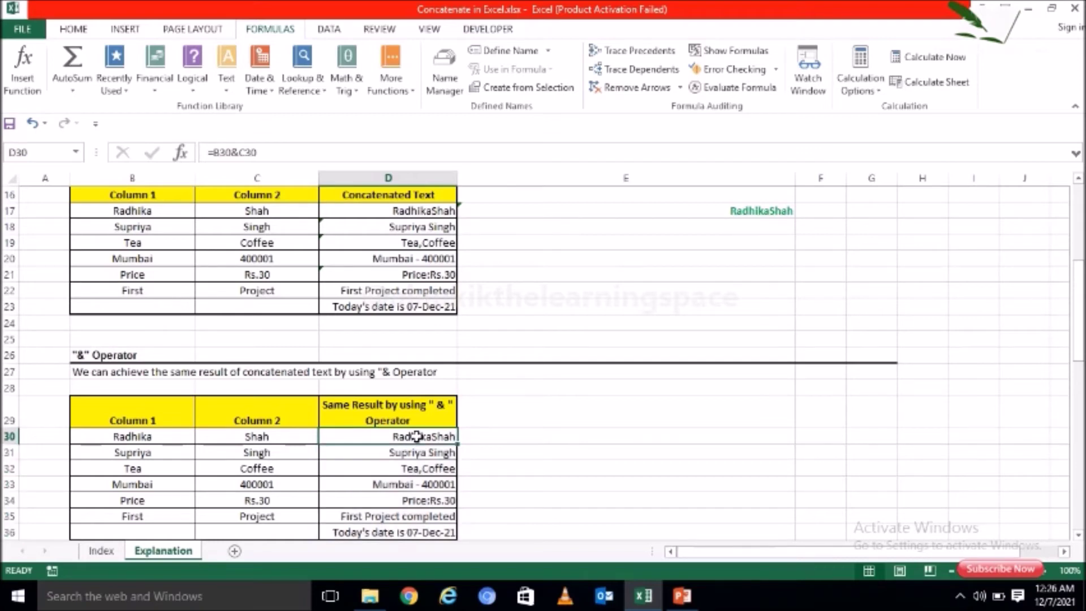
key("Right")
left_click(388, 439)
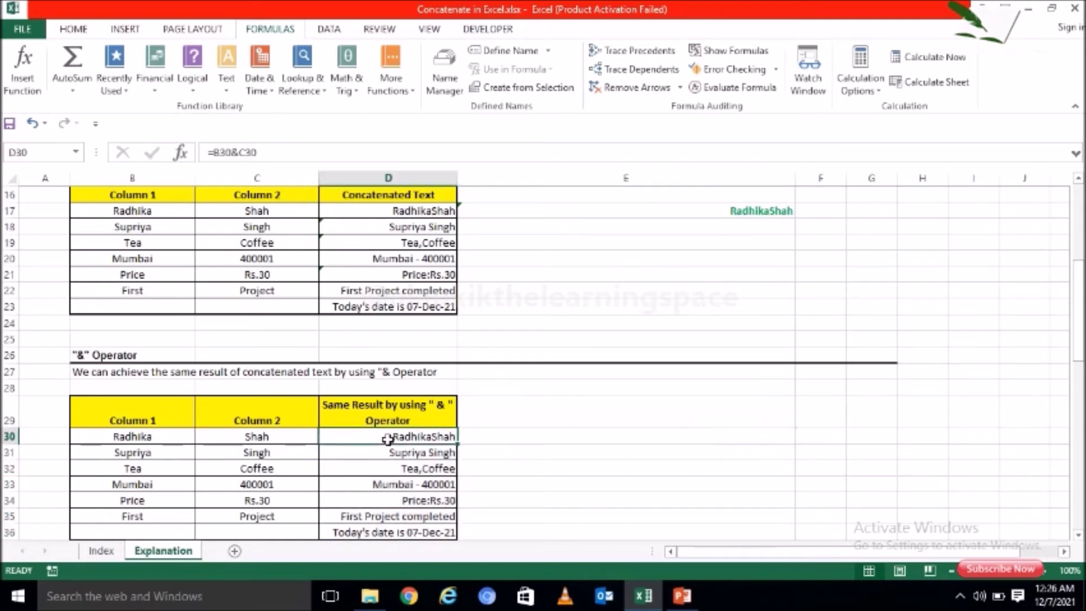
left_click(153, 440)
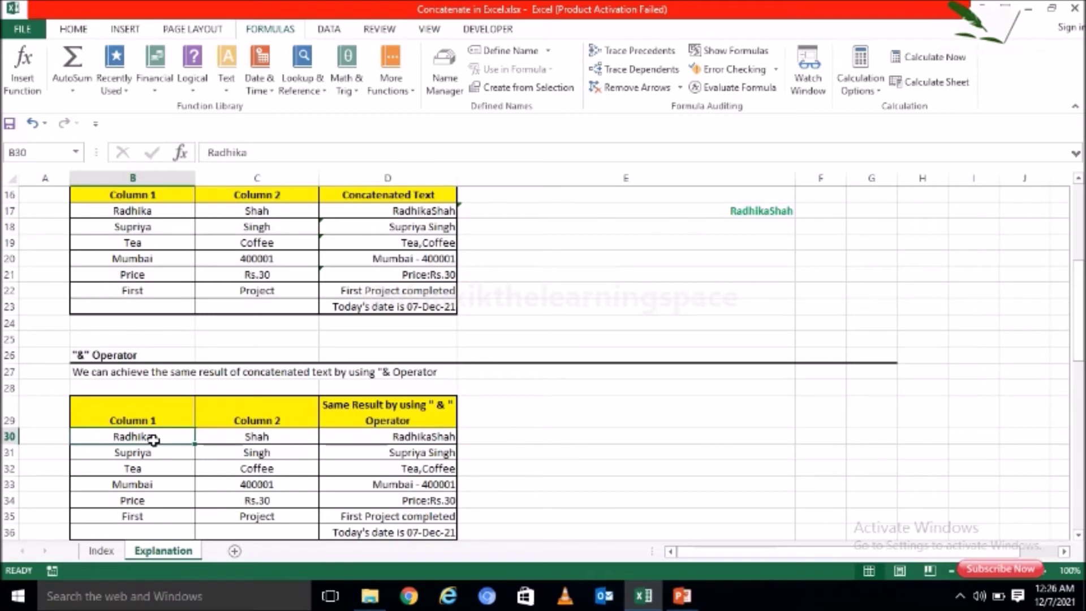
left_click(349, 433)
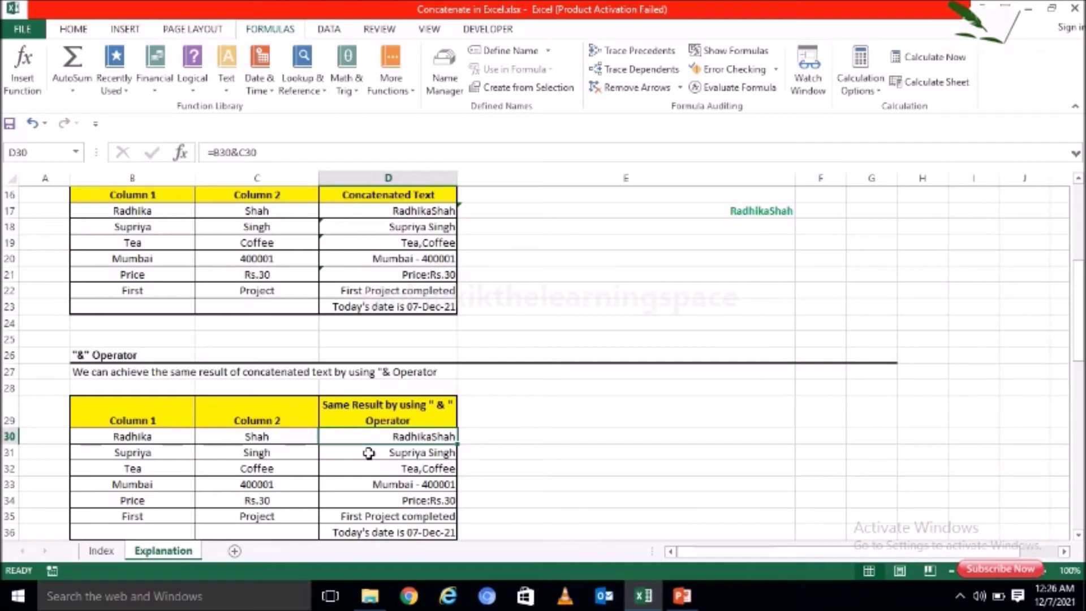
- Compare the "&" formula in D31 with the CONCATENATE formula in D18, focusing on how each inserts the space
left_click(368, 452)
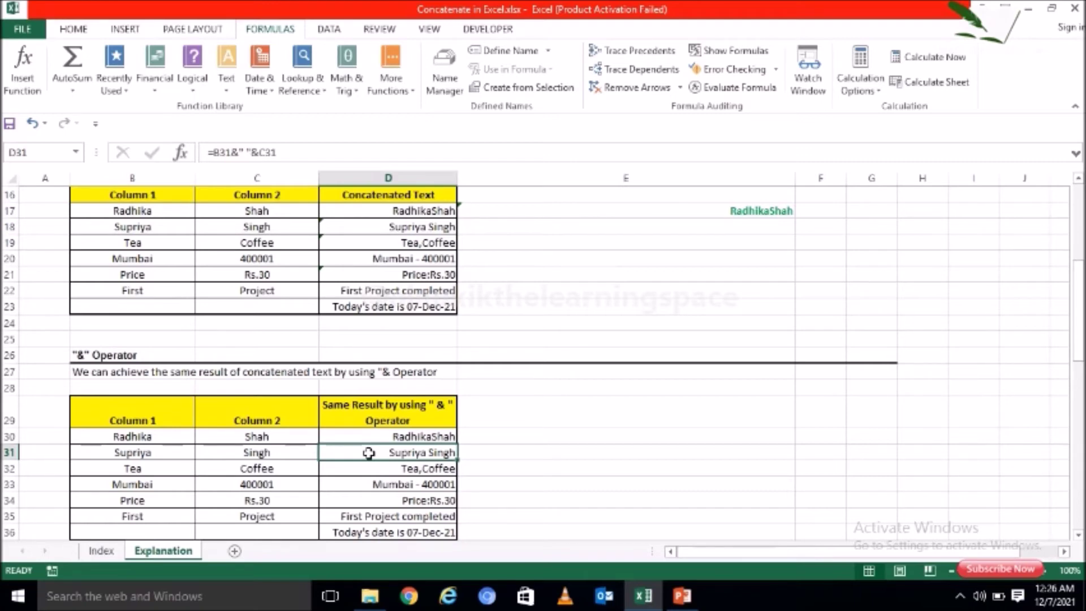
left_click(420, 227)
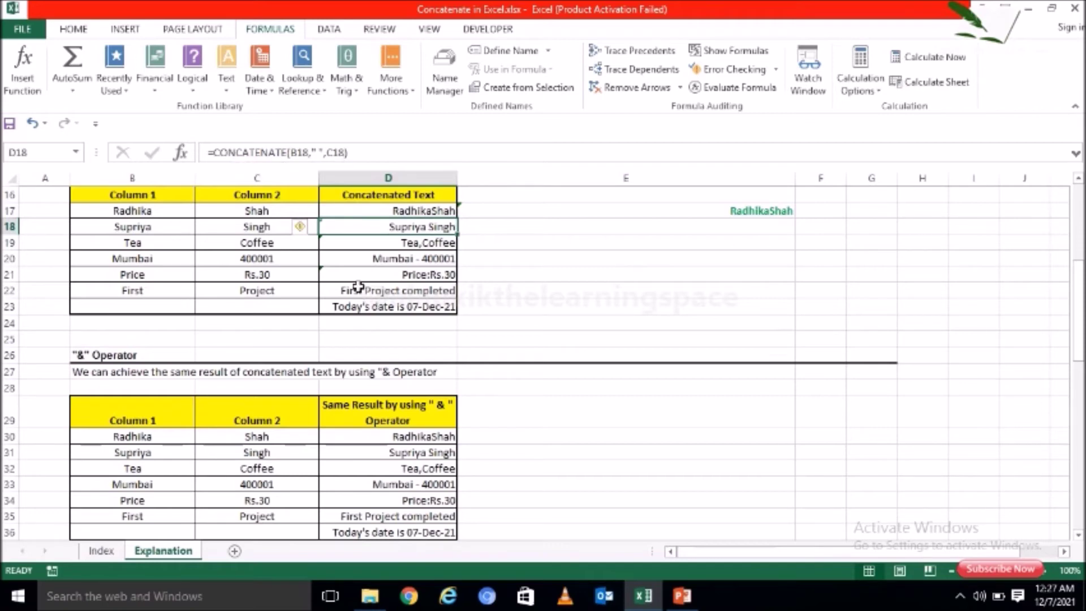
left_click(369, 447)
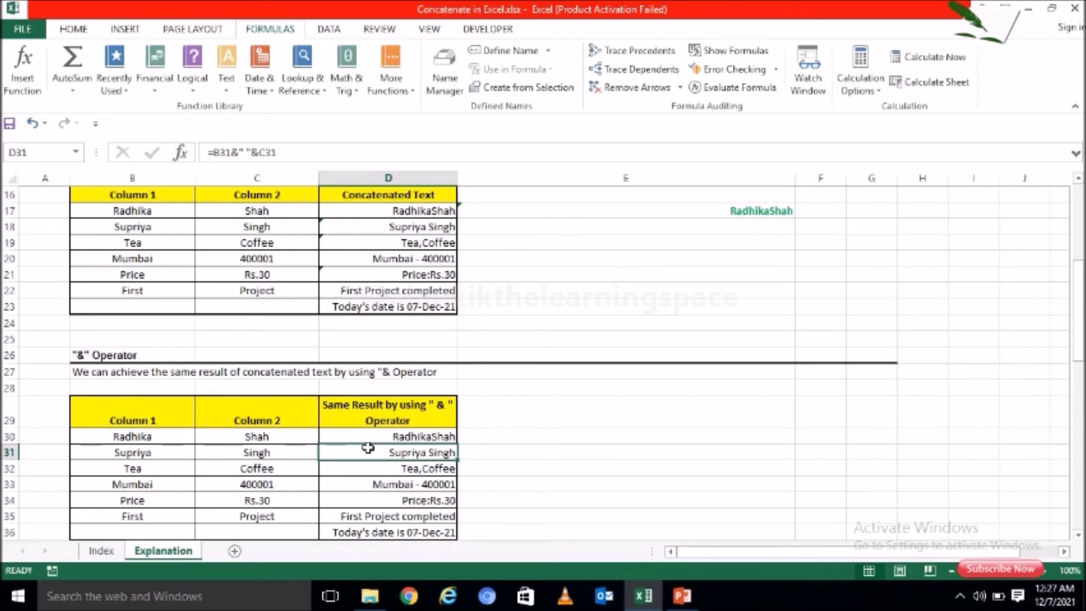
- Examine how the "&" formulas in D32, D33 and D34 insert their quoted separators between the two cell values
left_click(379, 470)
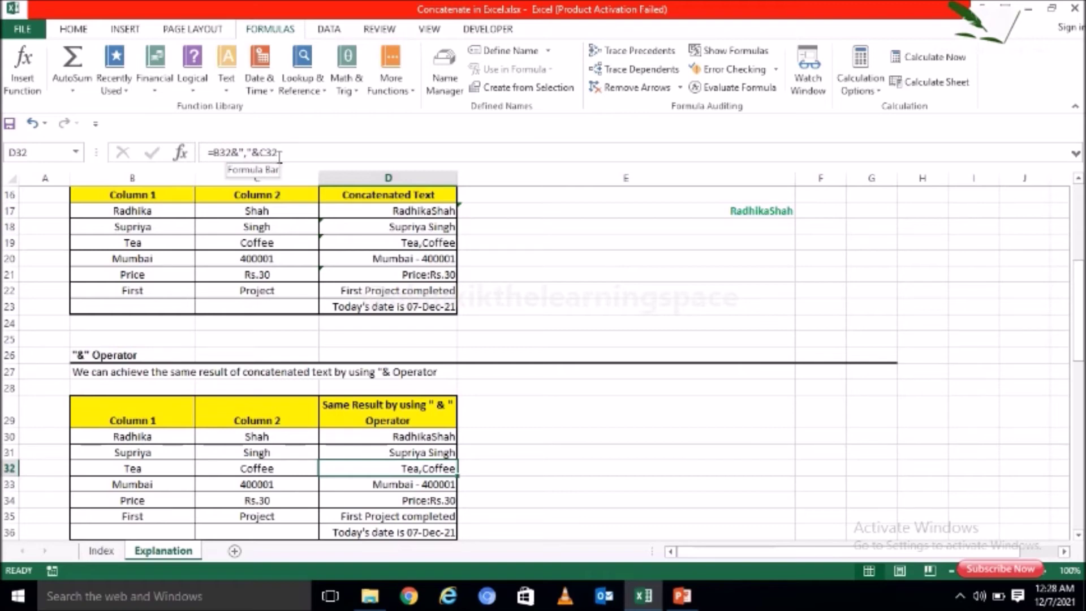
key("Down")
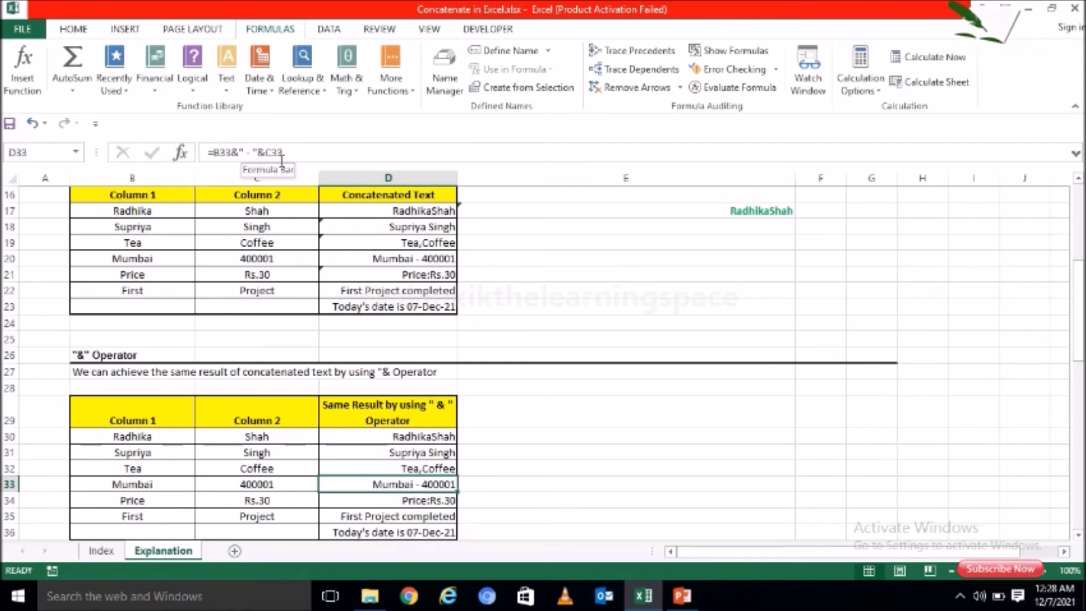
key("Down")
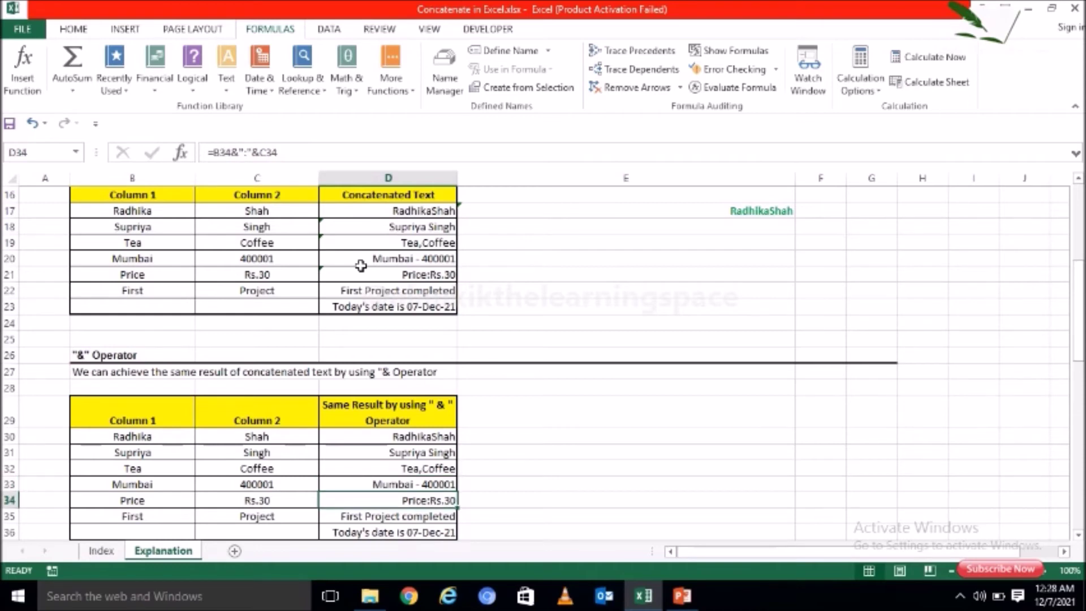
- Examine how the "&" formulas in D35 and D36 join literal text with cell values and with today's formatted date
left_click(403, 516)
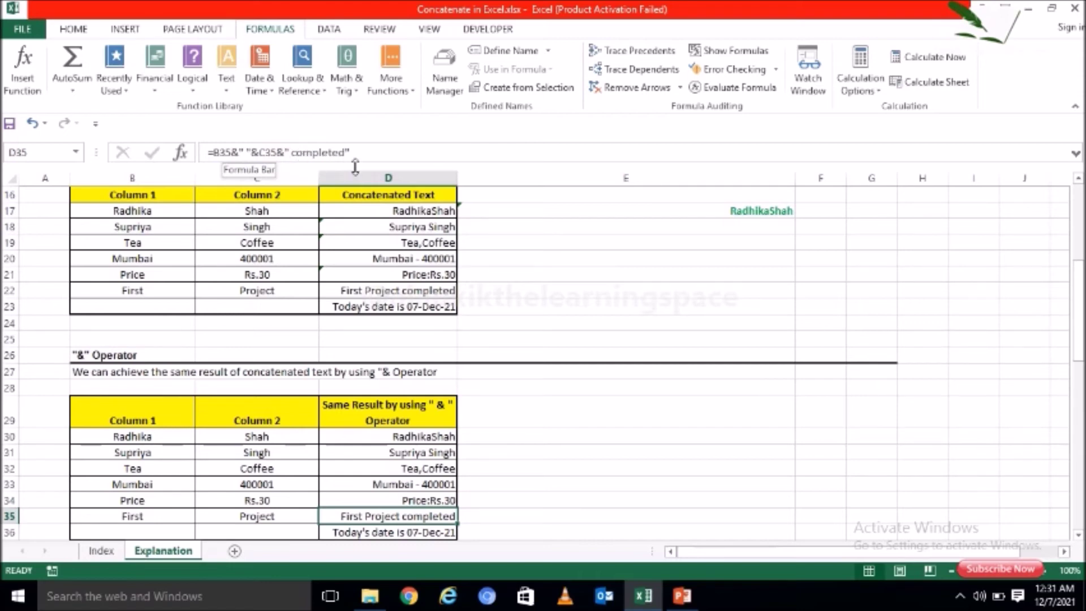
key("Down")
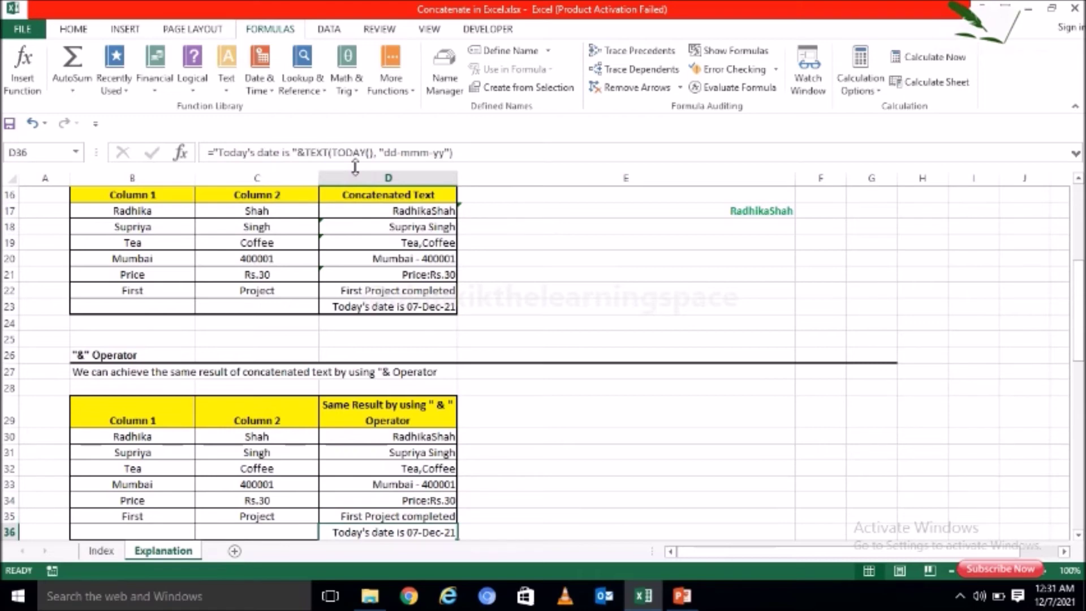
left_click(515, 517)
scroll(1081, 541, "down", 4)
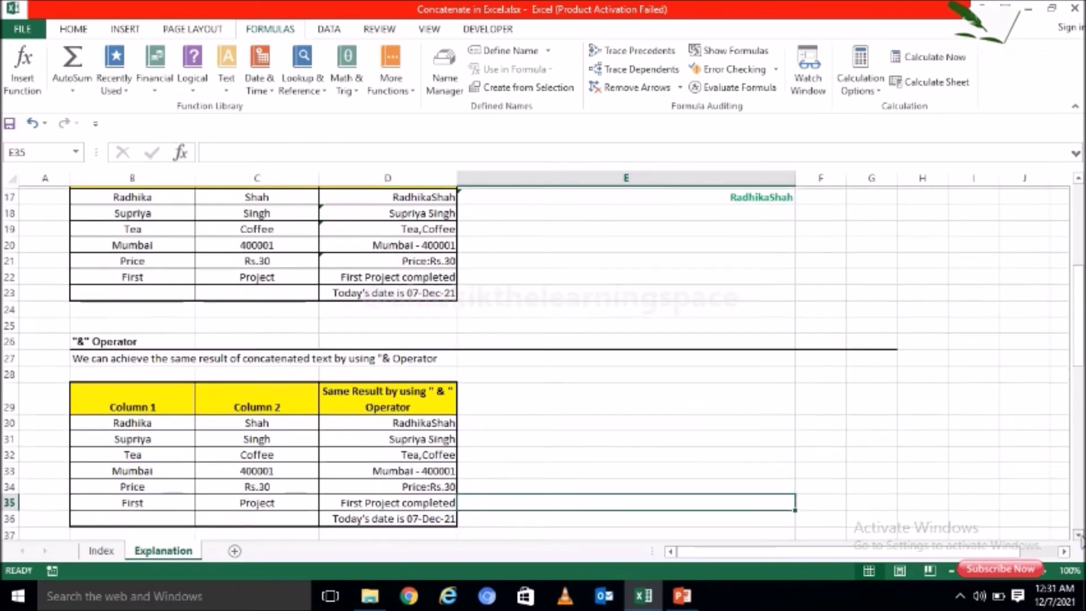
left_click(407, 466)
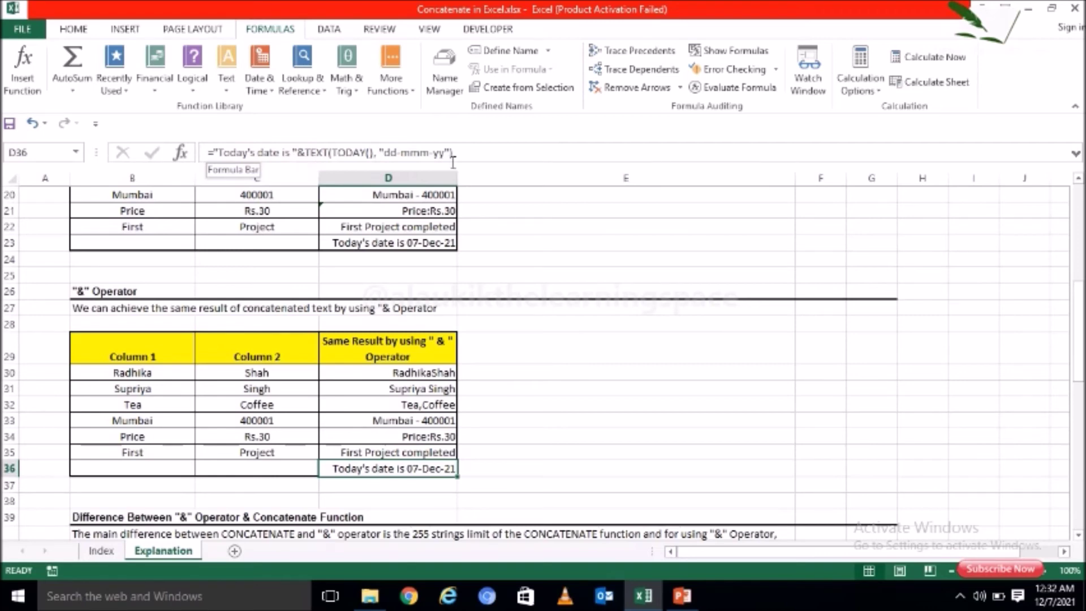
key("Return")
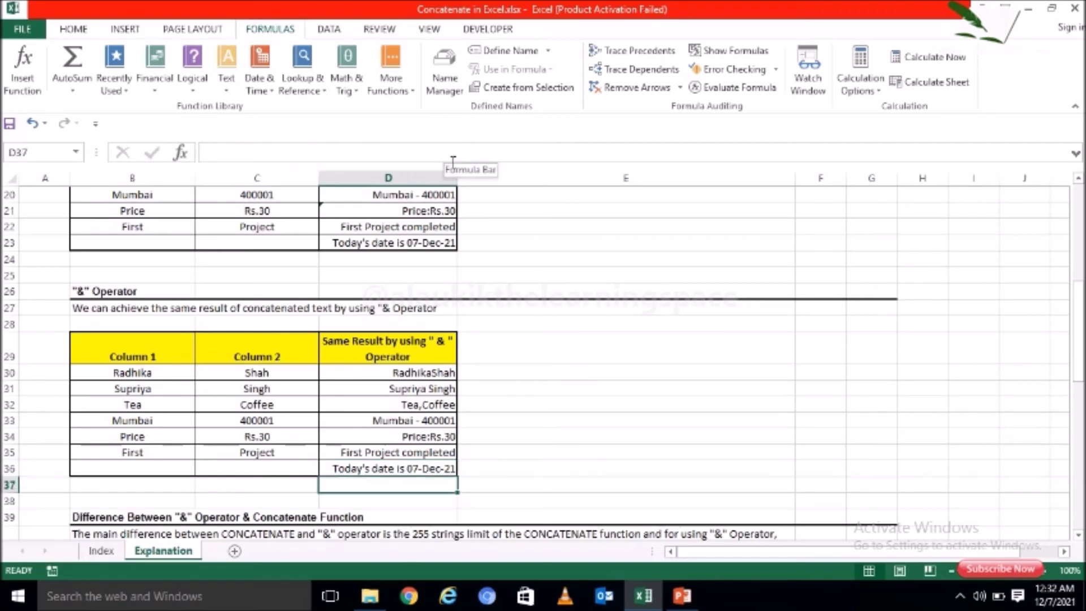
- Compare the CONCATENATE results in D17:D23 with the "&" results in D30:D36, and read the note on how the two methods differ
left_click(708, 358)
scroll(708, 358, "up", 1)
left_click_drag(1083, 340, 1083, 350)
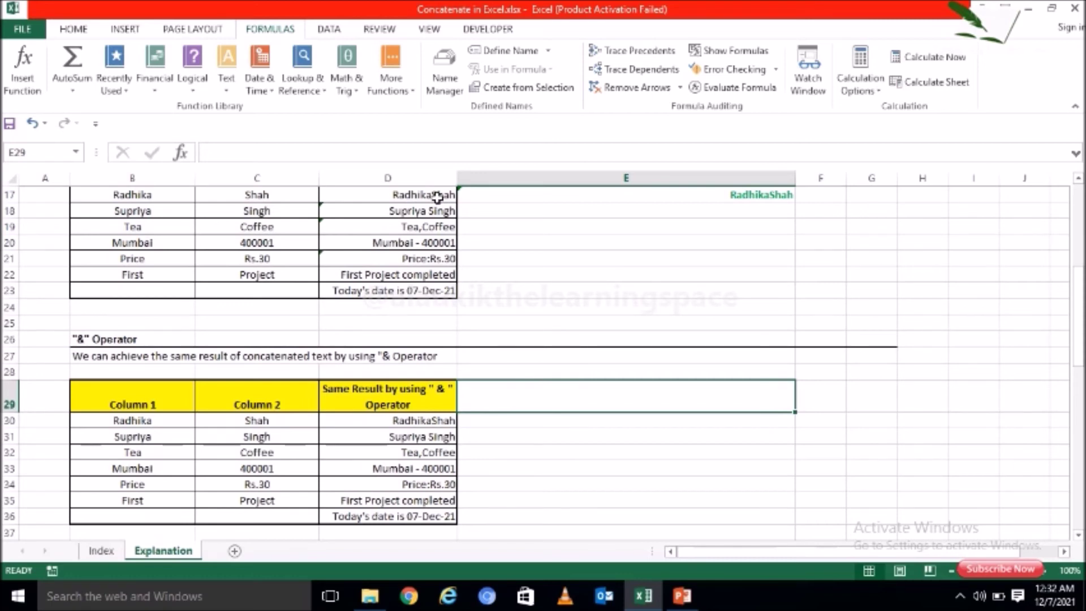
left_click_drag(1079, 355, 1080, 349)
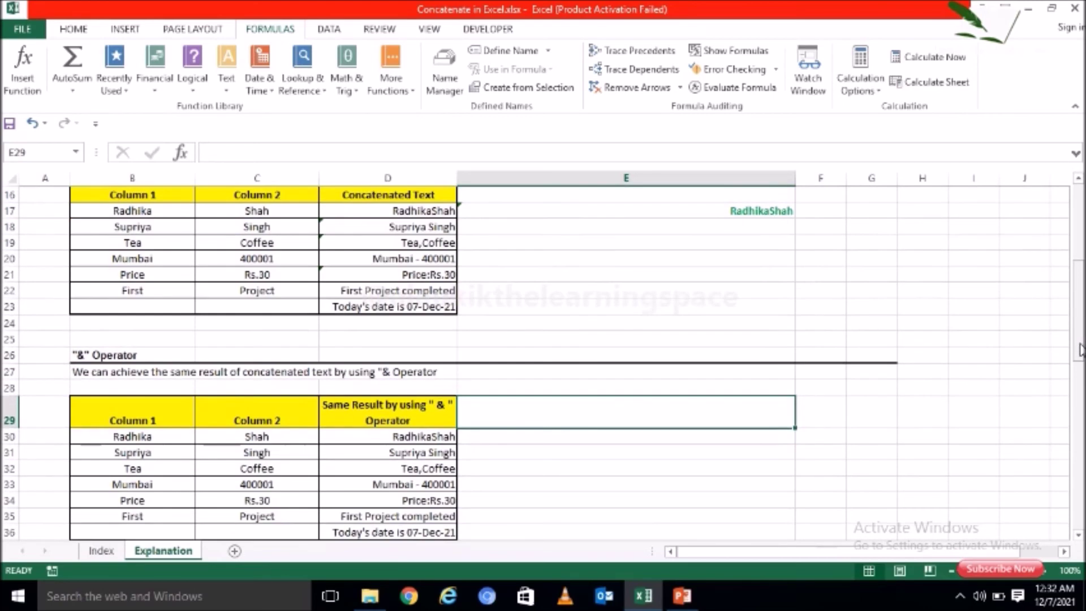
left_click(367, 452)
left_click(369, 442)
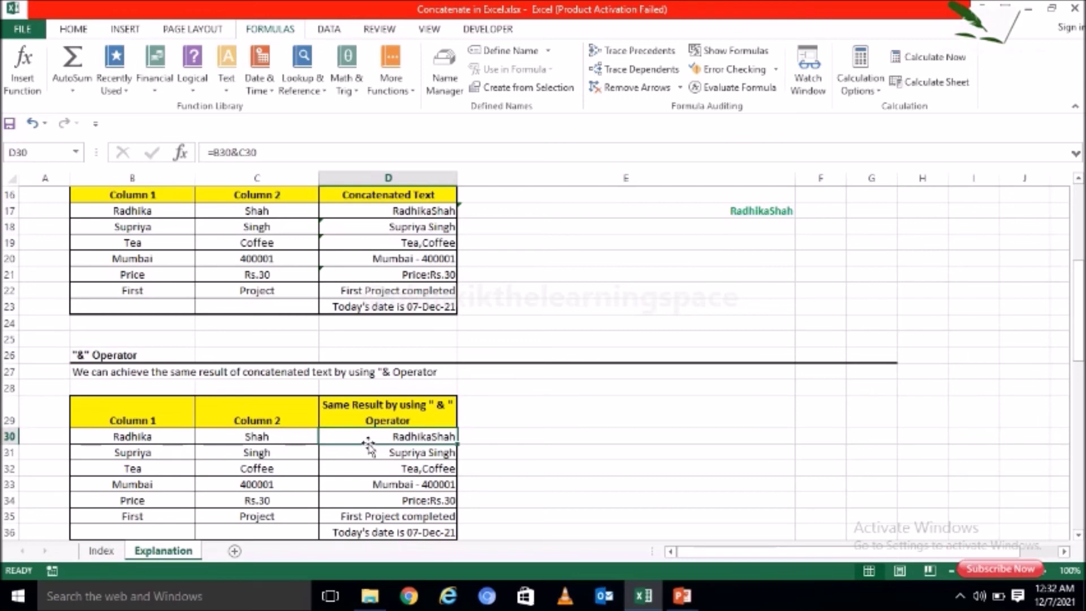
left_click_drag(1079, 327, 1080, 383)
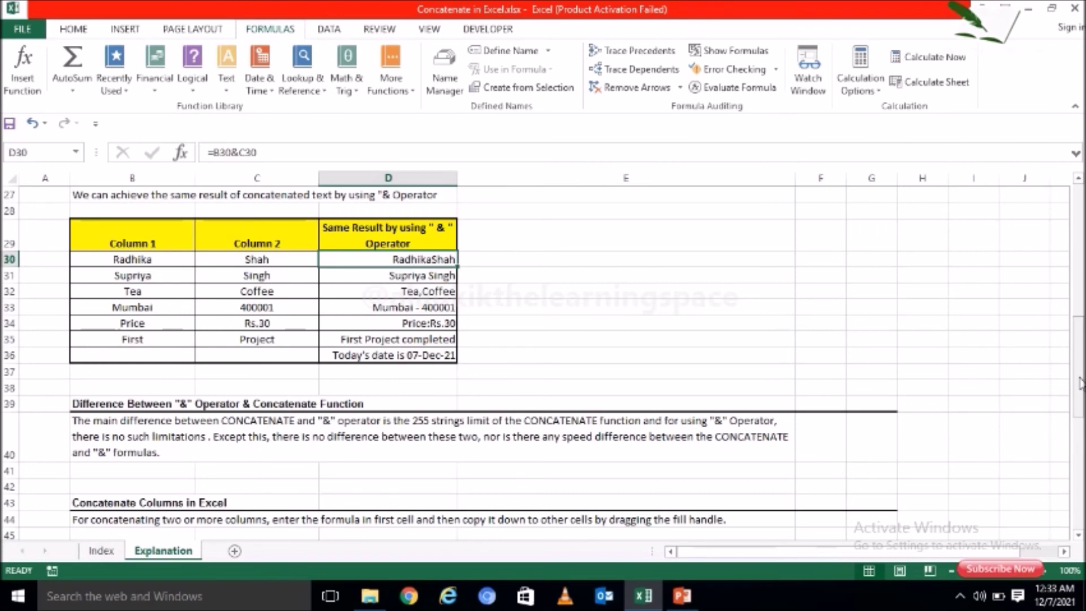
left_click(980, 417)
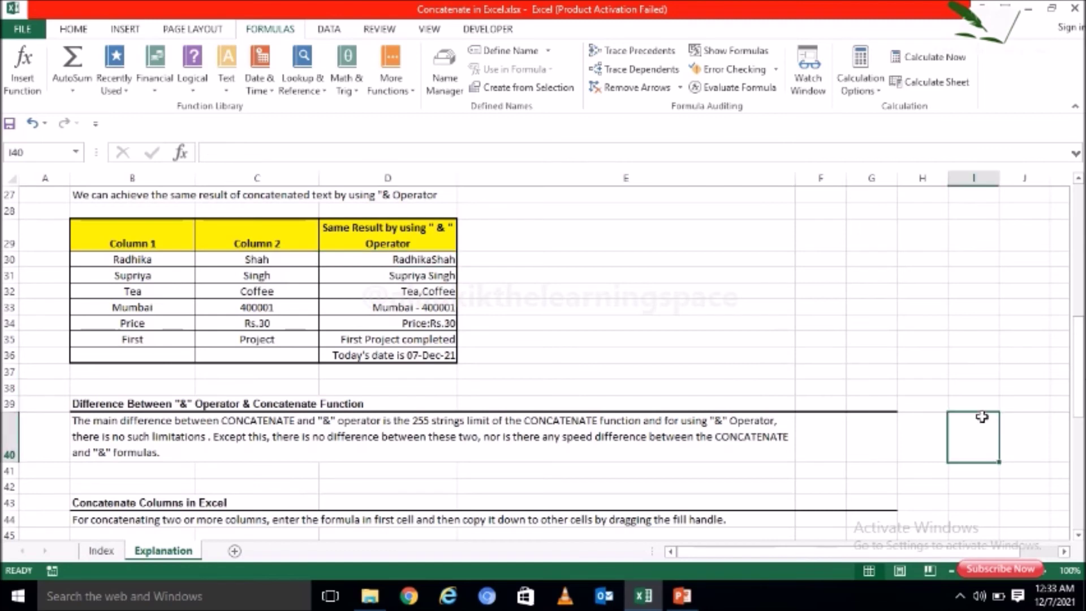
- Copy the Full Name formula in D47 down through D50 so every first and last name pair is joined with a space
left_click_drag(1078, 395, 1080, 437)
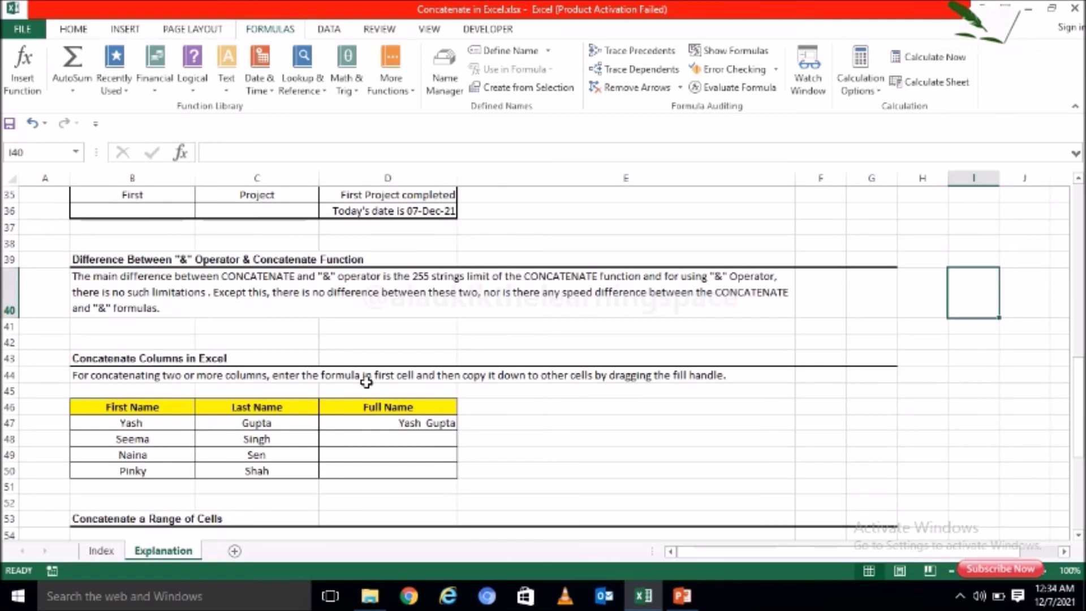
left_click(366, 428)
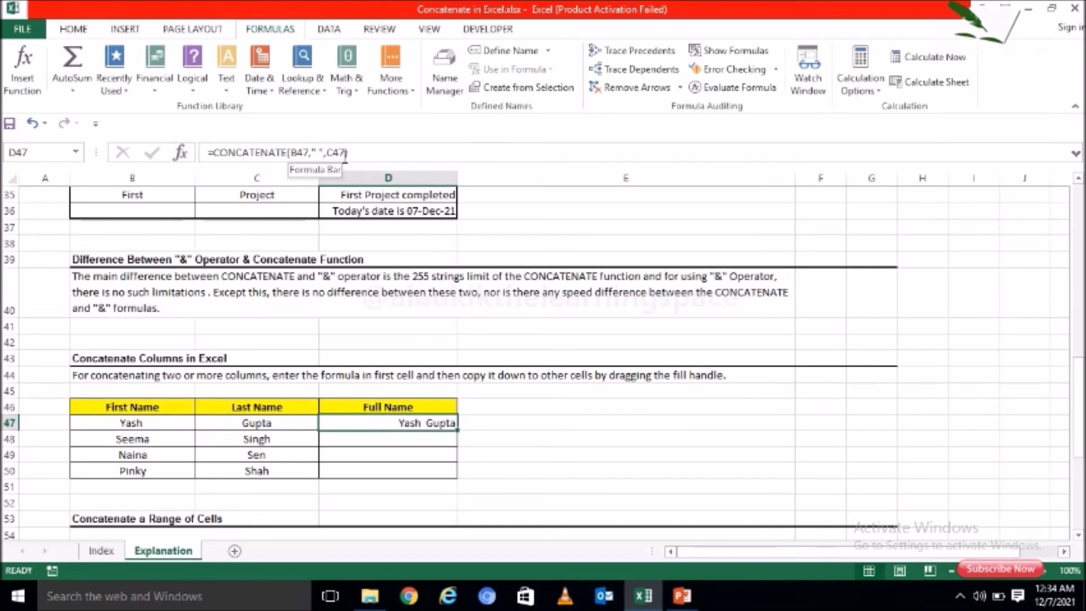
key("Return")
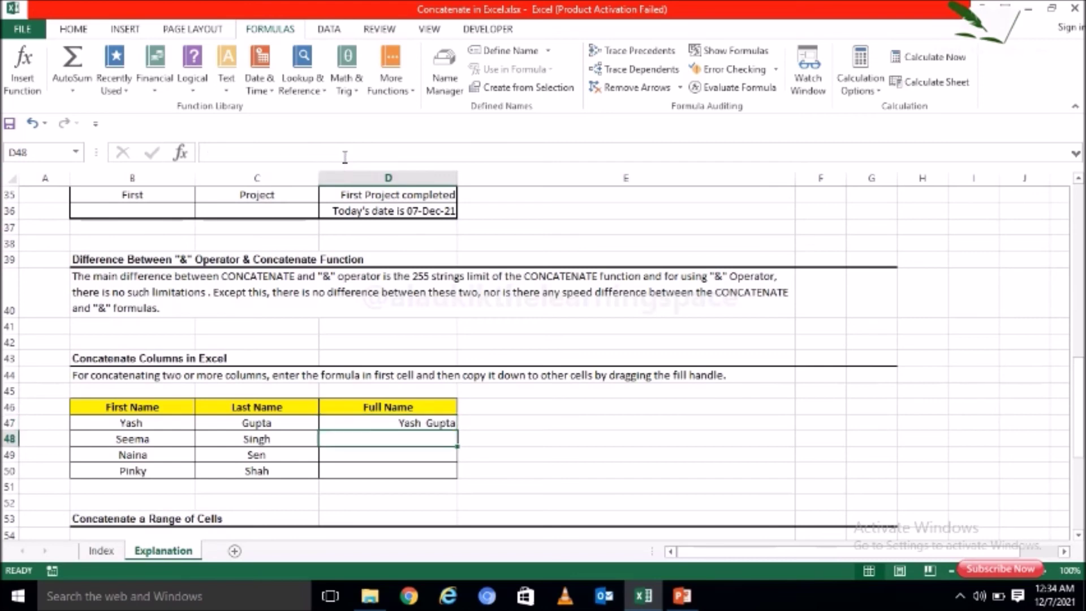
left_click(367, 419)
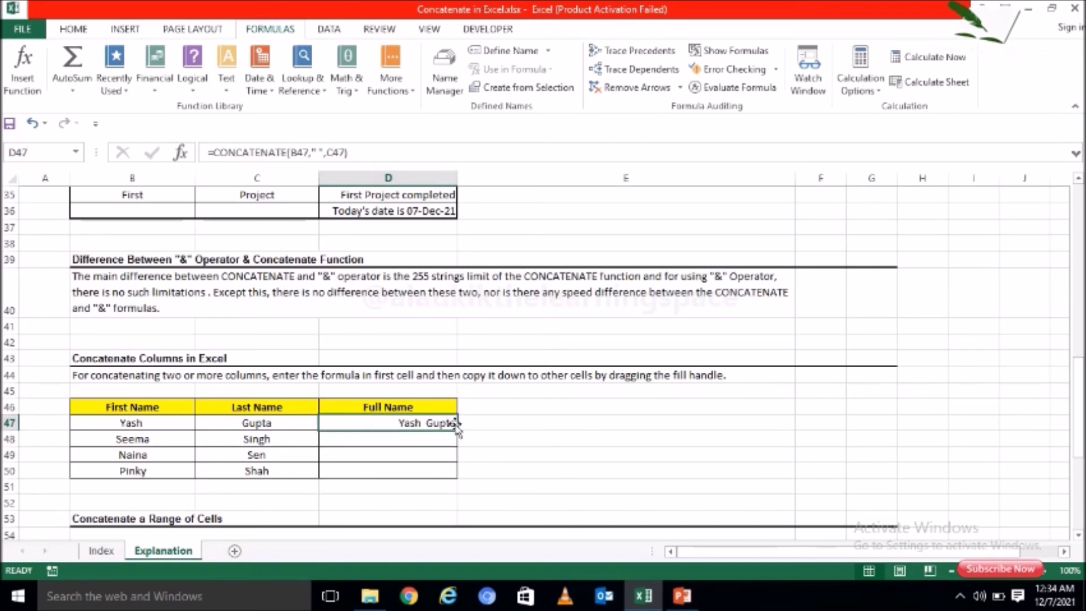
left_click_drag(457, 431, 457, 478)
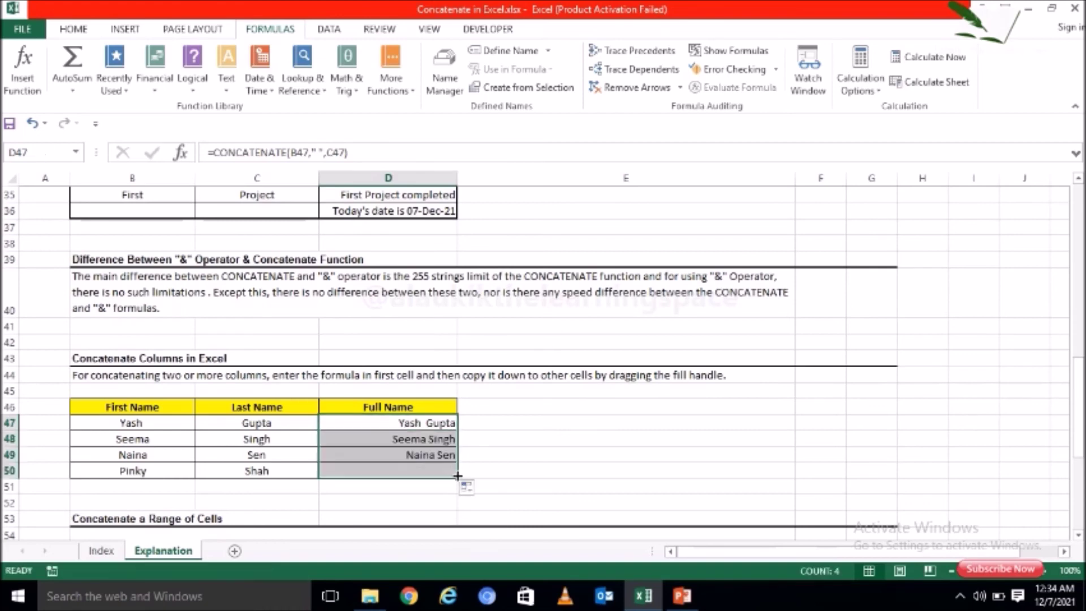
left_click(488, 456)
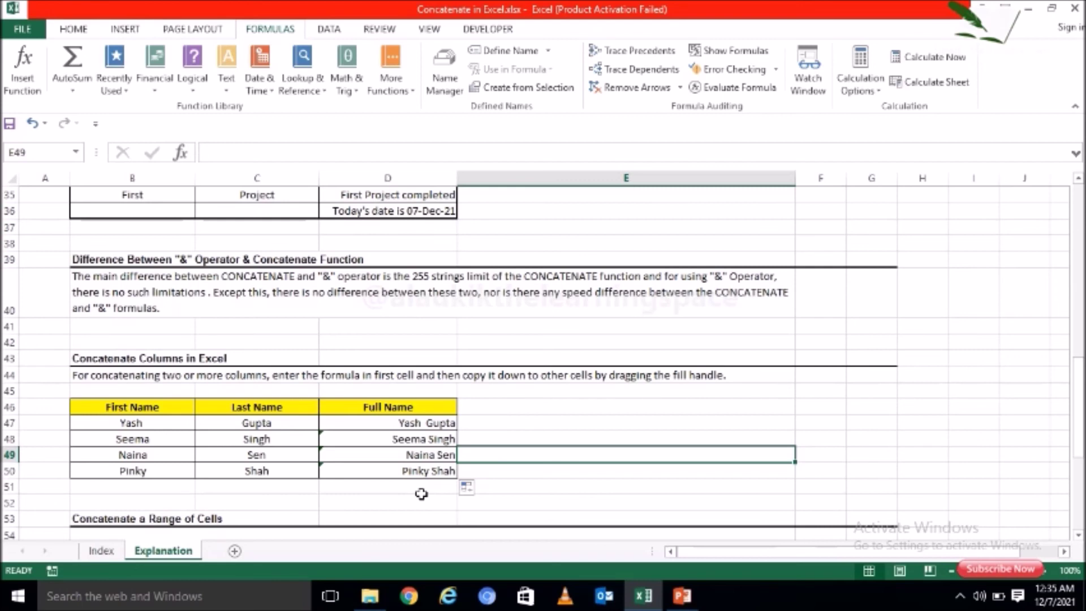
left_click(659, 473)
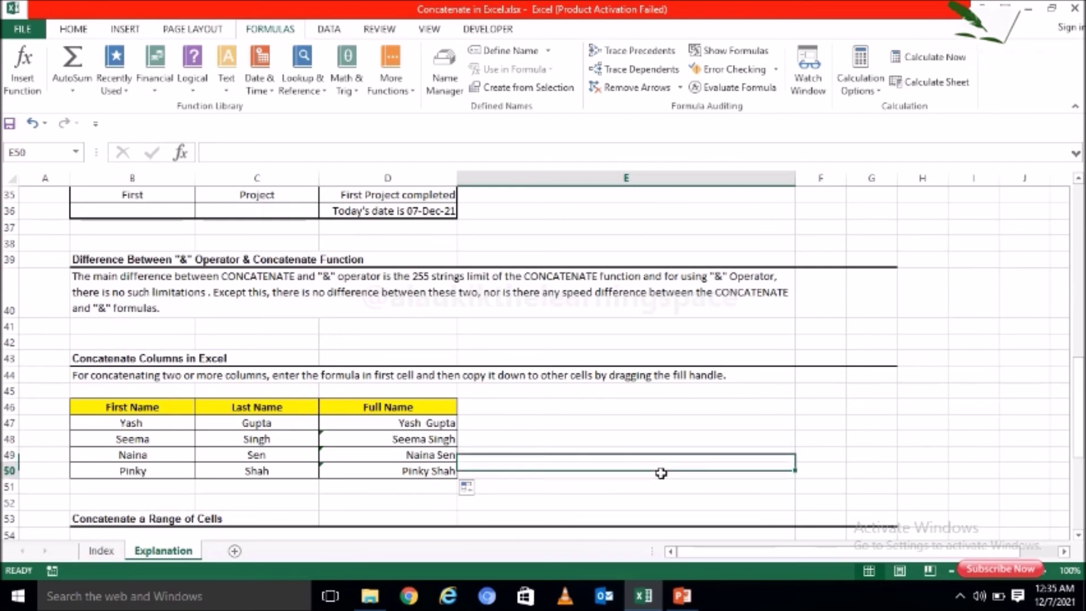
- Examine the "Concatenate a Range of Cells" table, focusing on the source numbers in B56:B66
left_click_drag(1083, 450, 1082, 506)
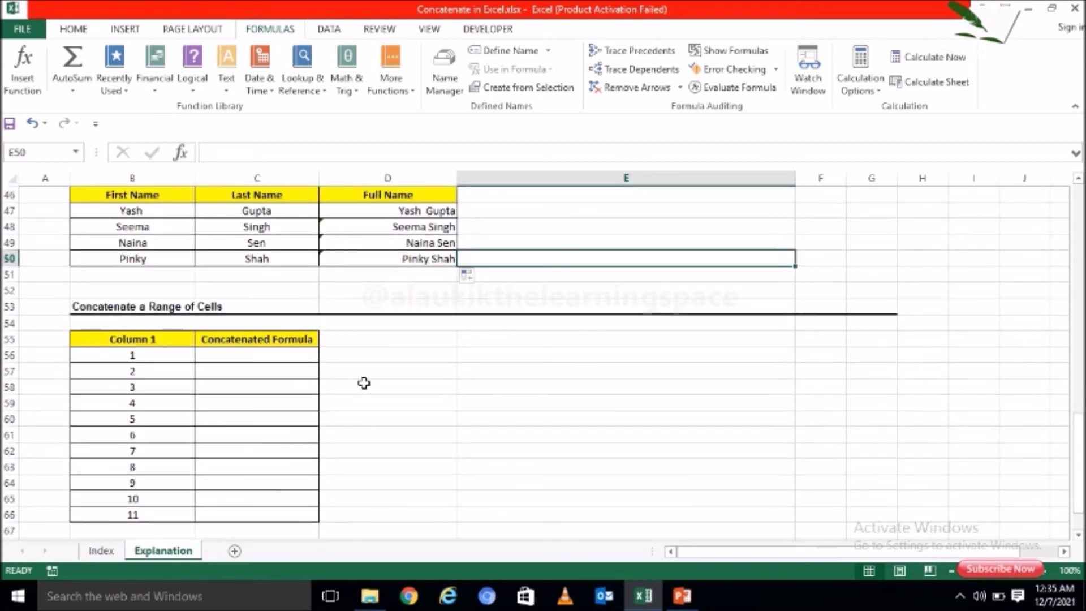
left_click(281, 360)
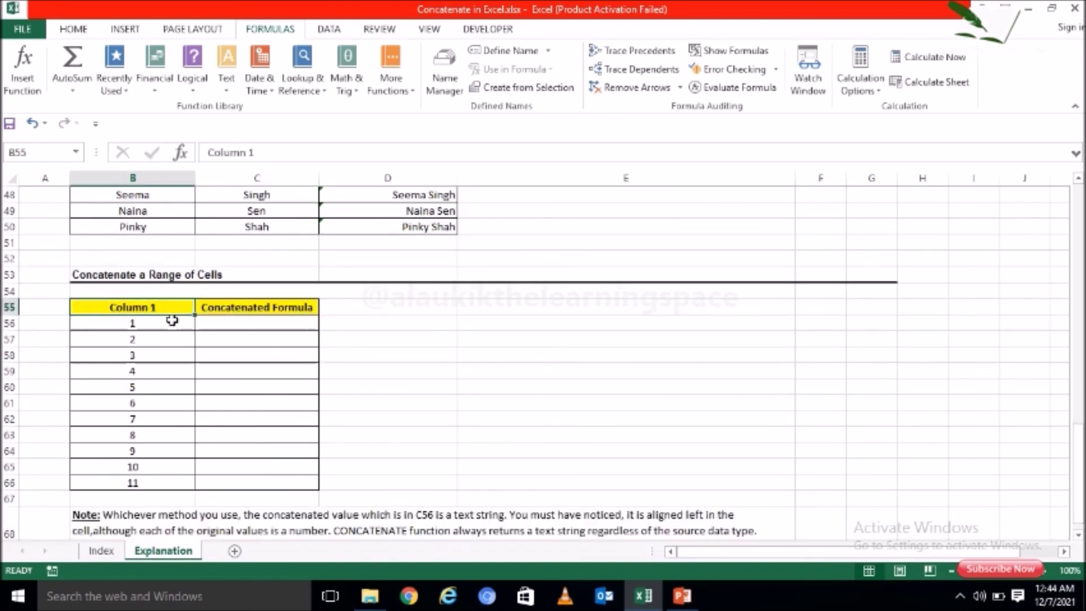
left_click(172, 320)
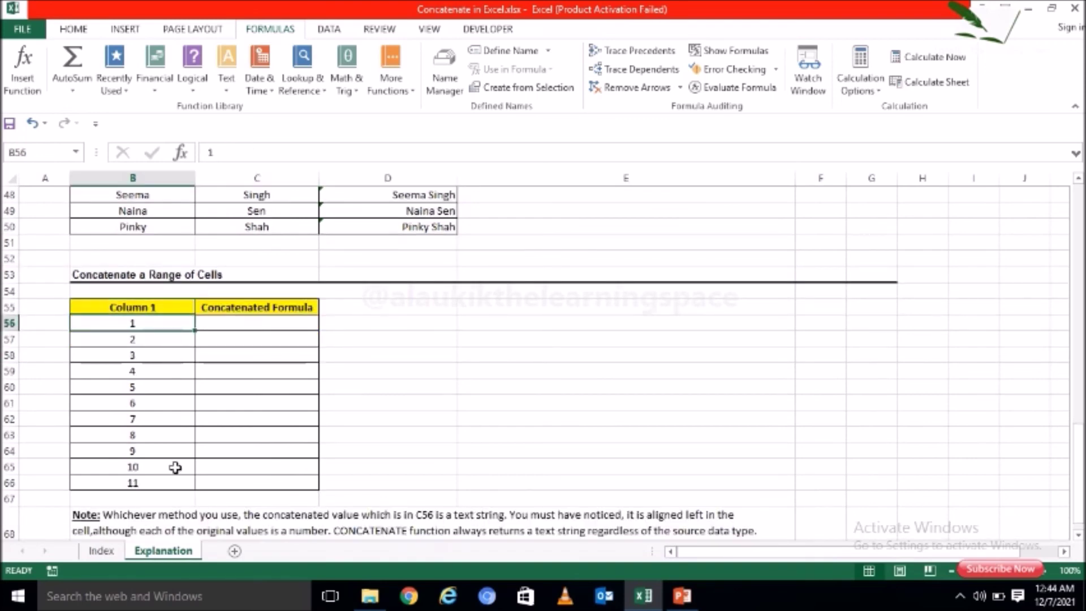
left_click(76, 30)
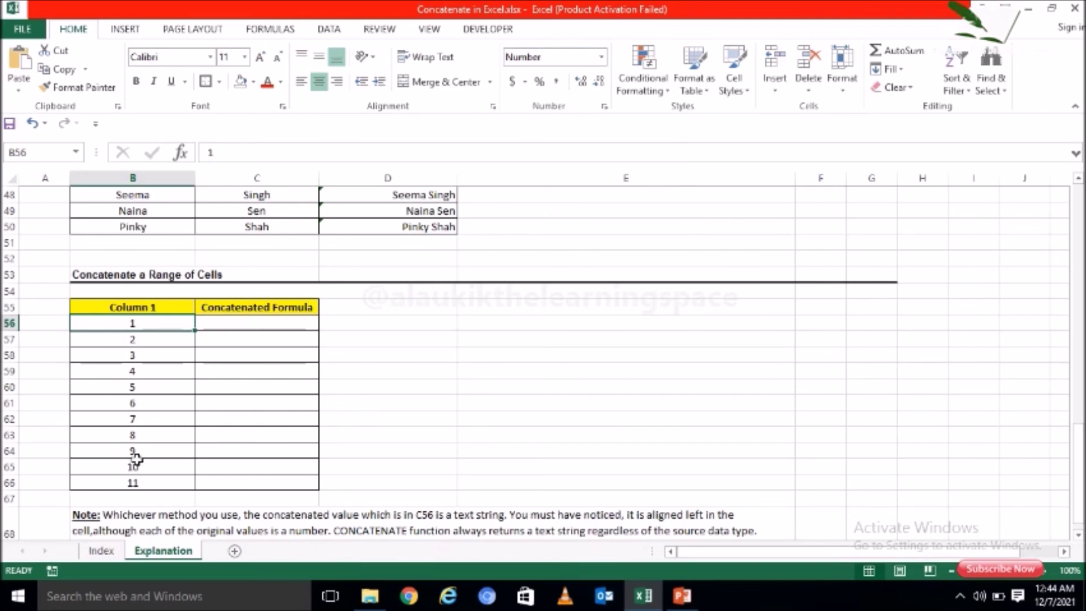
left_click_drag(172, 327, 177, 482)
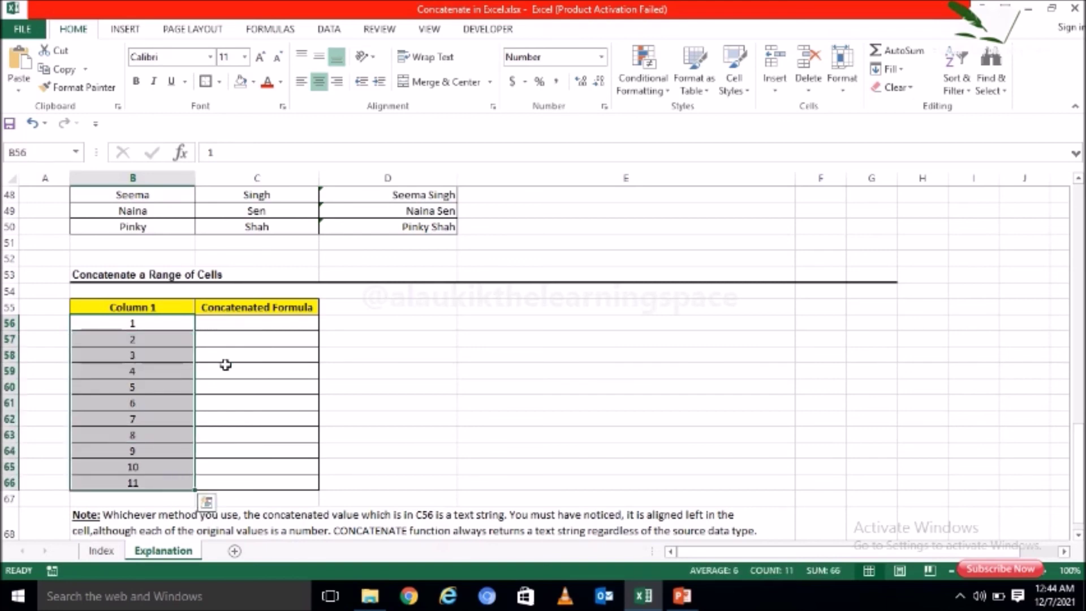
- Enter a CONCATENATE formula in C56 that joins B56 through B66, listing each cell as a separate argument without separators
left_click(255, 328)
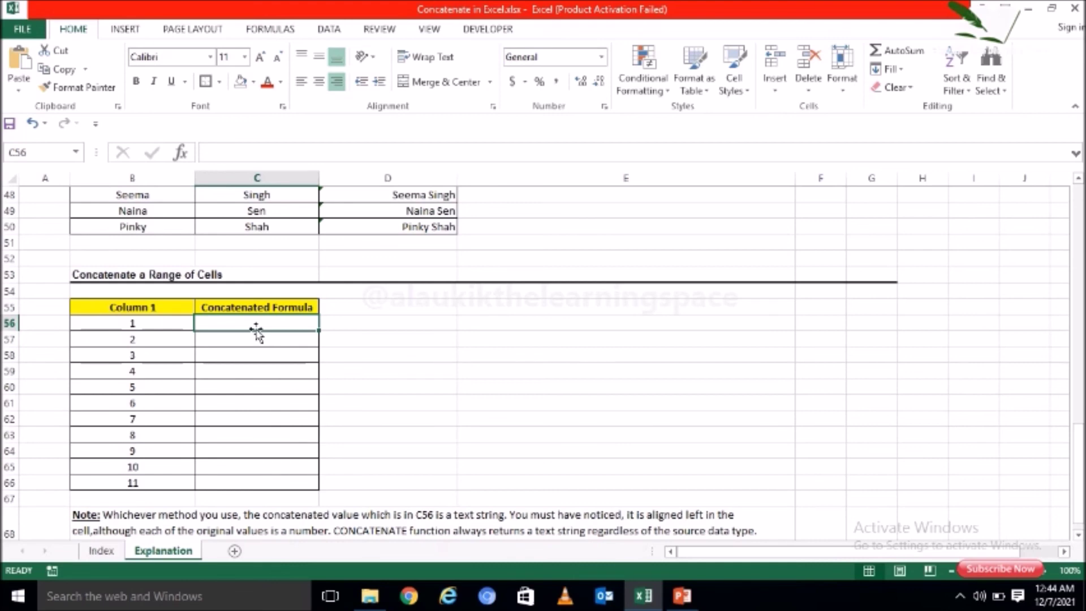
type("=co")
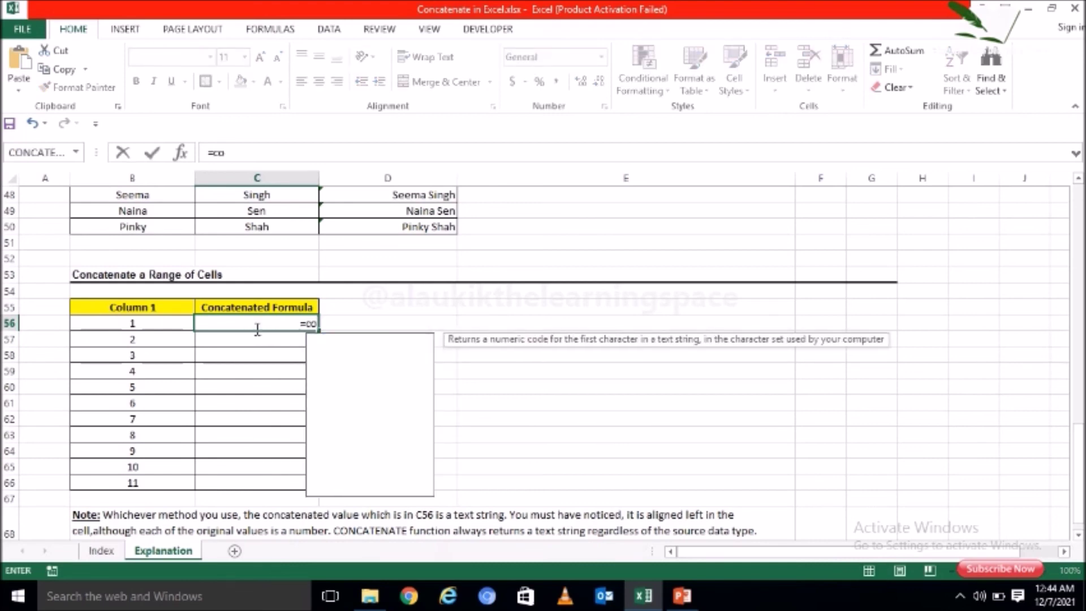
type("n")
key("Tab")
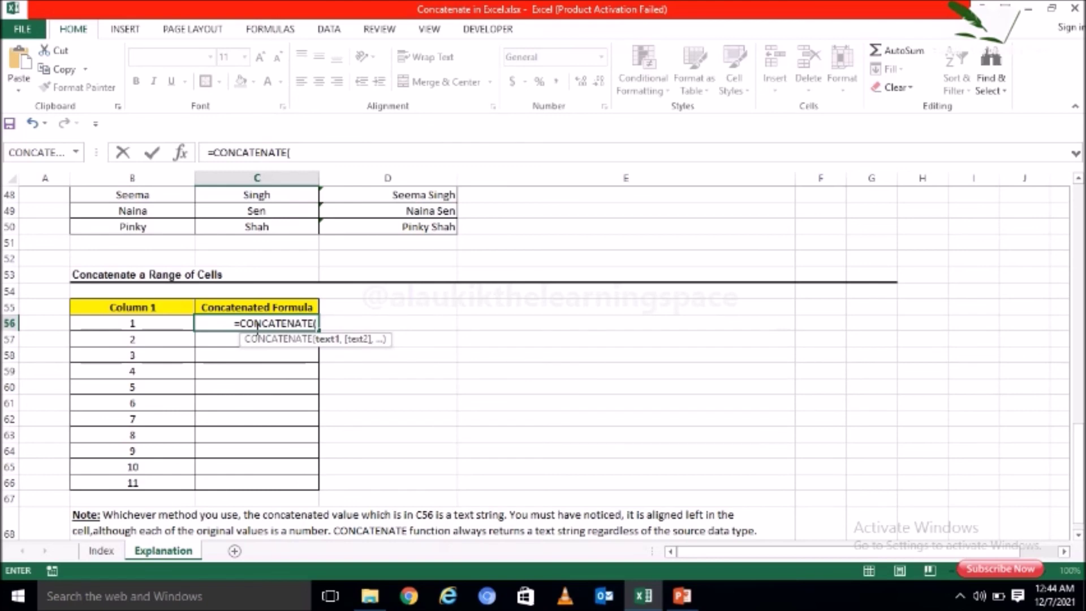
left_click(158, 326)
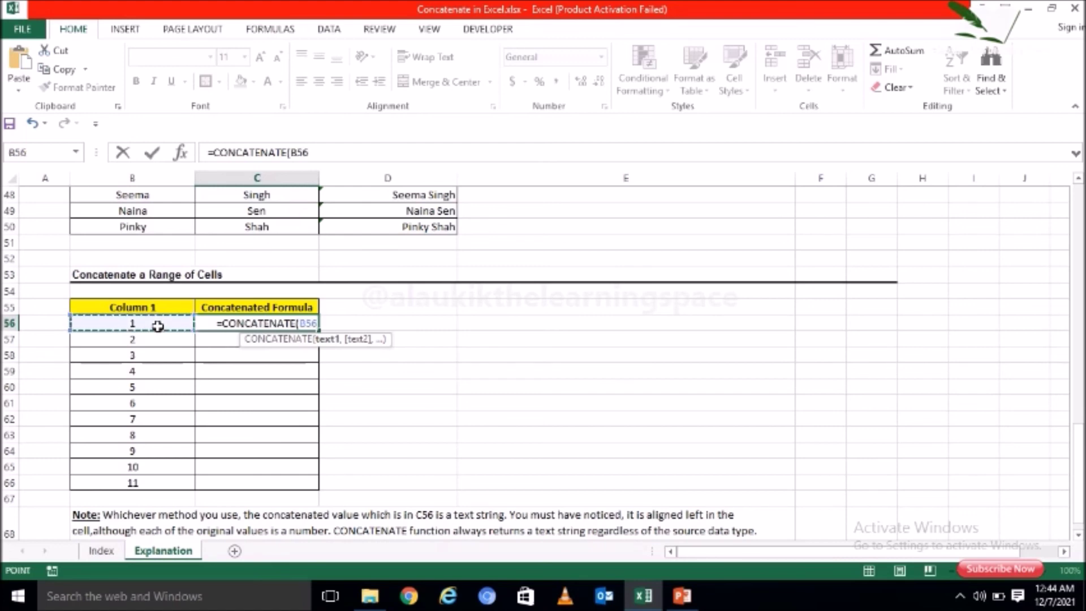
type(",")
left_click(157, 339)
type(",")
left_click(156, 355)
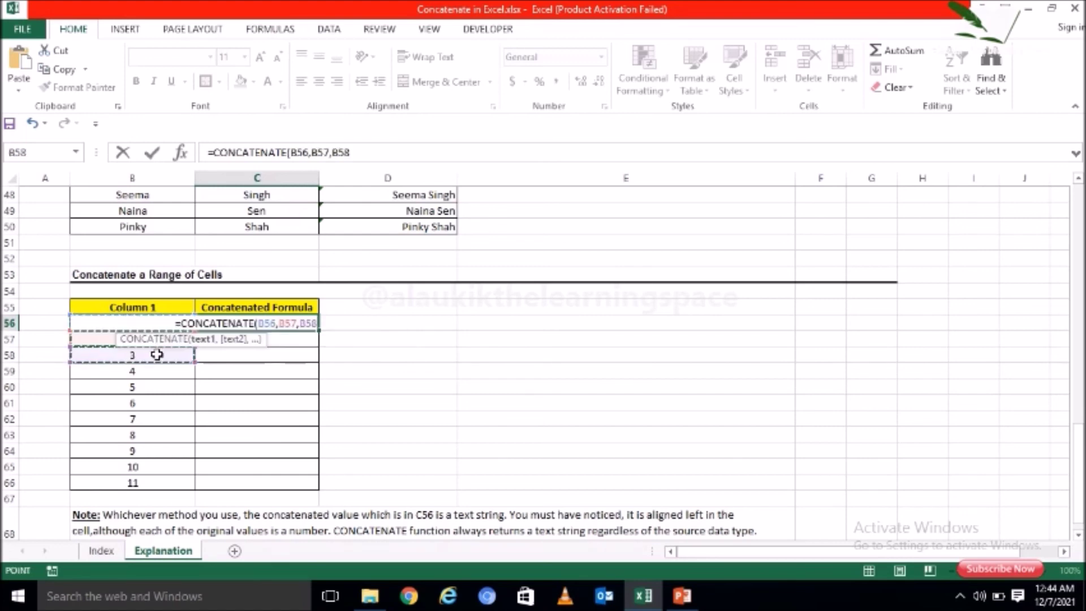
type(",")
left_click(156, 372)
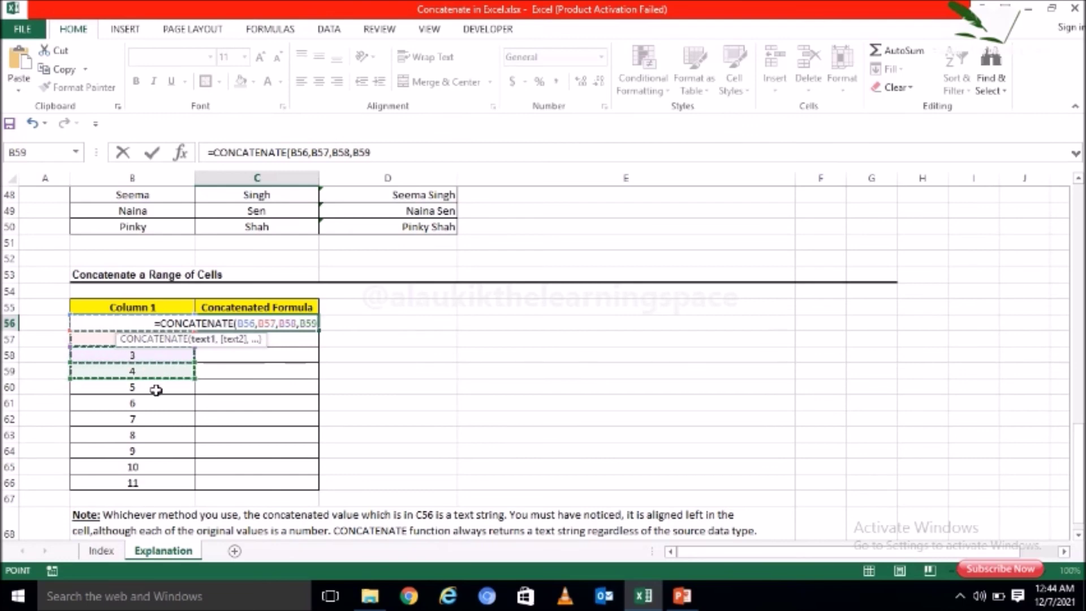
type(",")
left_click(156, 389)
type(",")
left_click(155, 403)
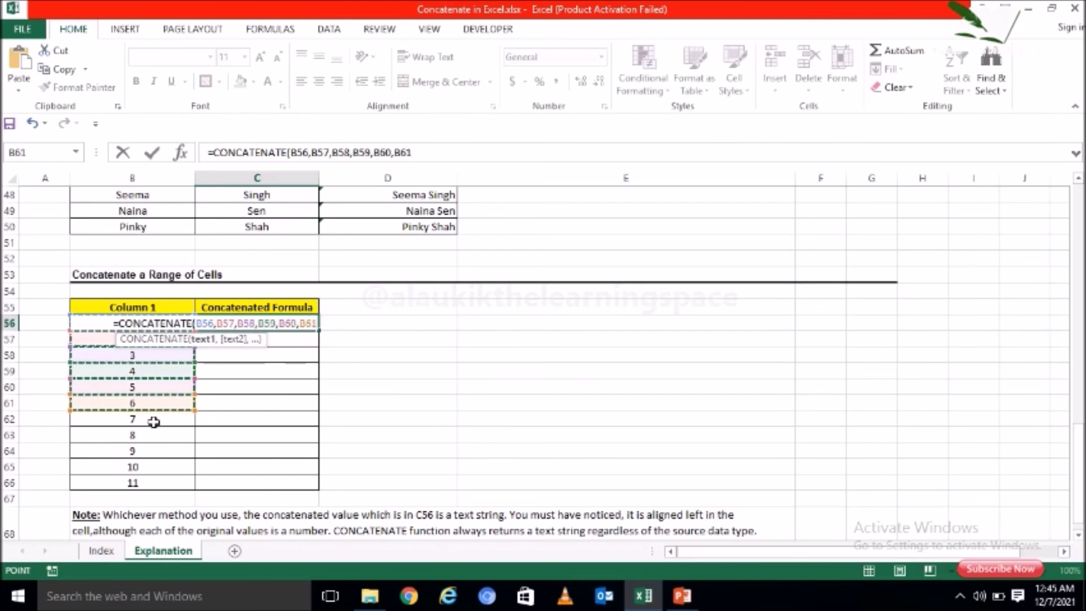
type(",")
left_click(154, 421)
type(",")
left_click(154, 434)
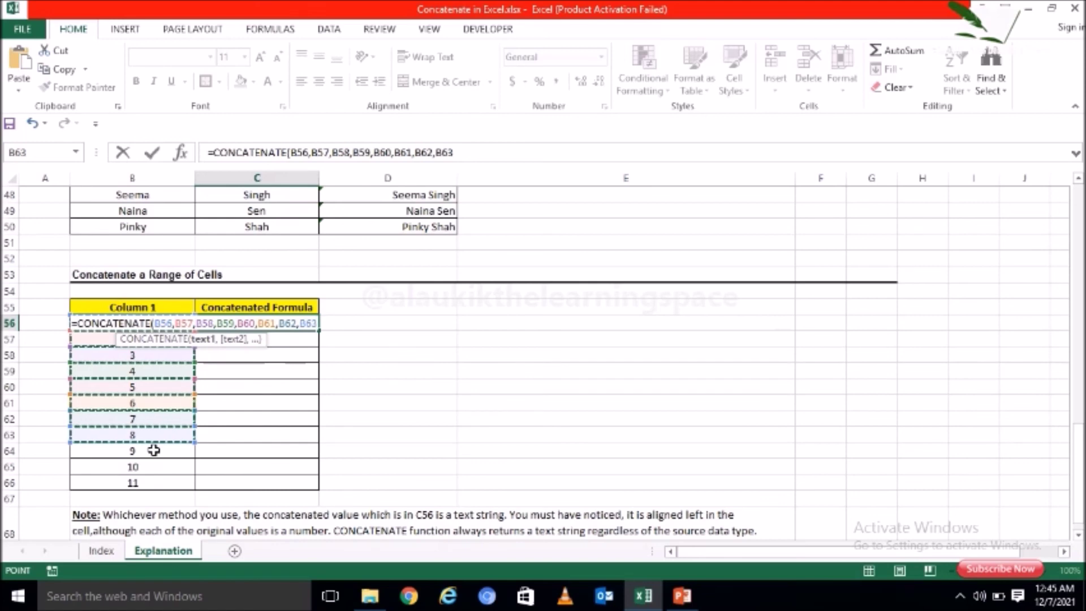
type(",")
left_click(154, 450)
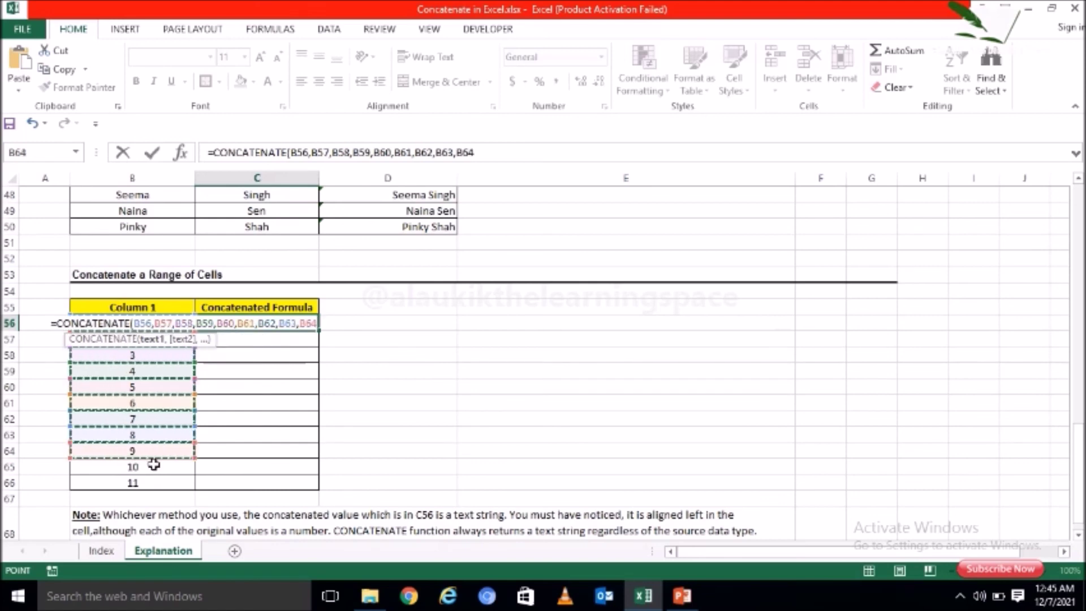
type(",")
left_click(154, 465)
type(",")
left_click(154, 480)
type(")")
key("Return")
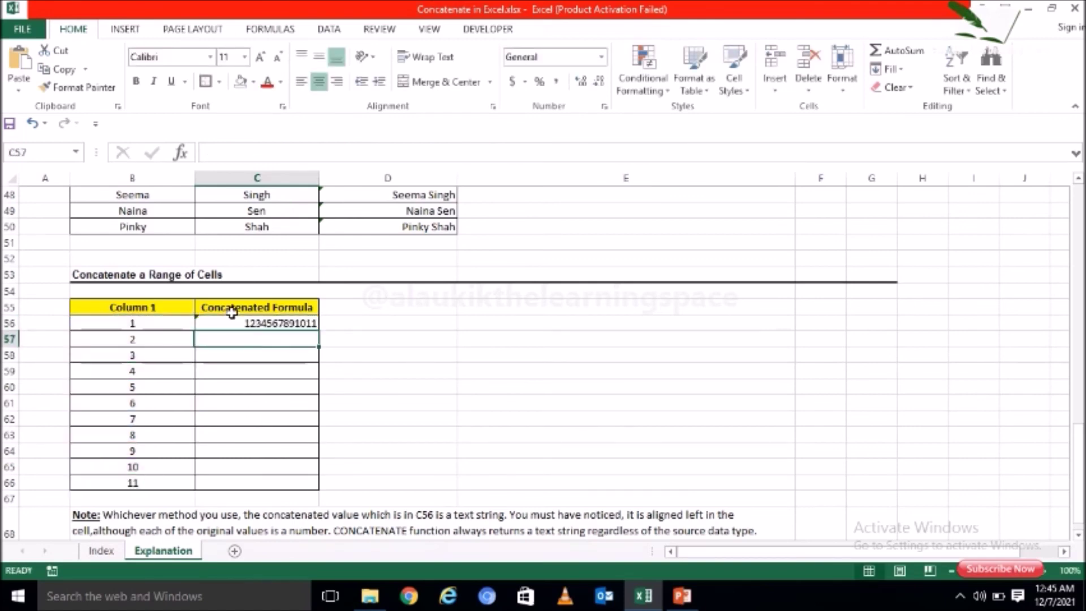
- Examine how the CONCATENATE formula in C56 references each of the source numbers in B56:B66
left_click_drag(170, 323, 172, 482)
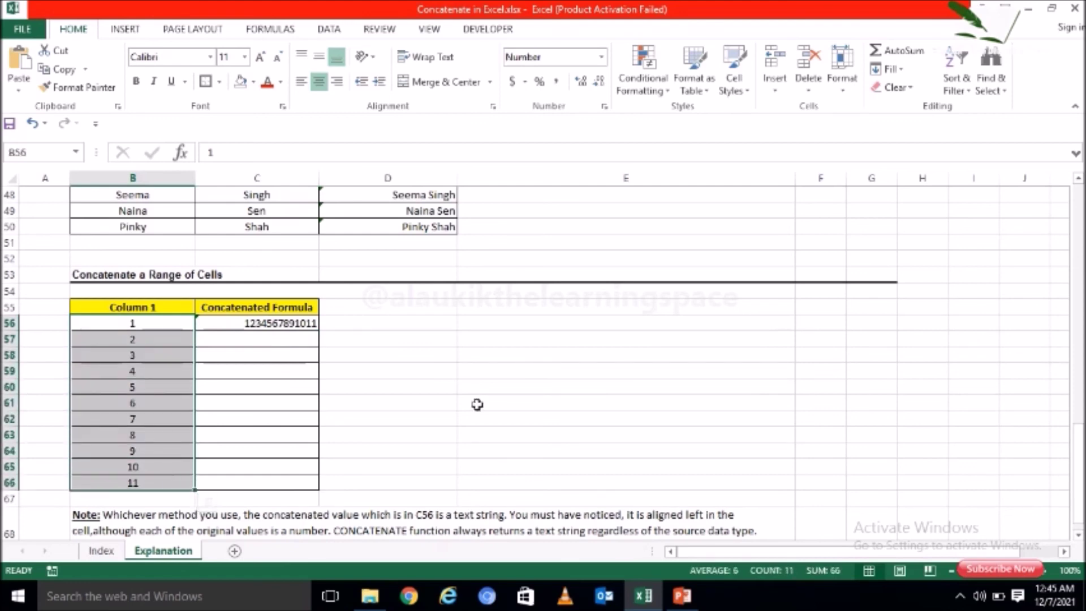
left_click(495, 400)
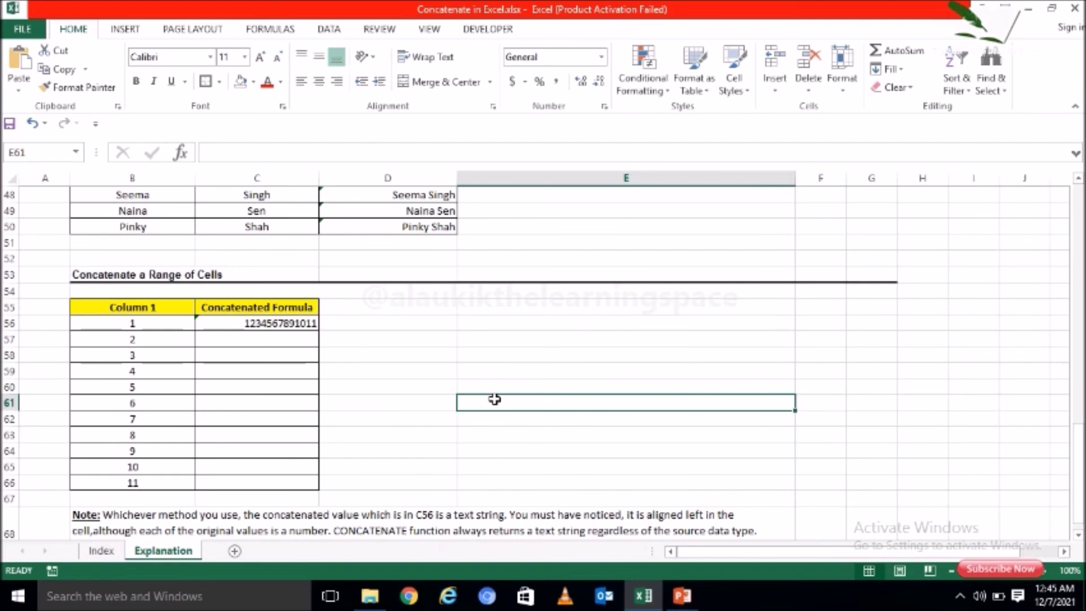
left_click(233, 324)
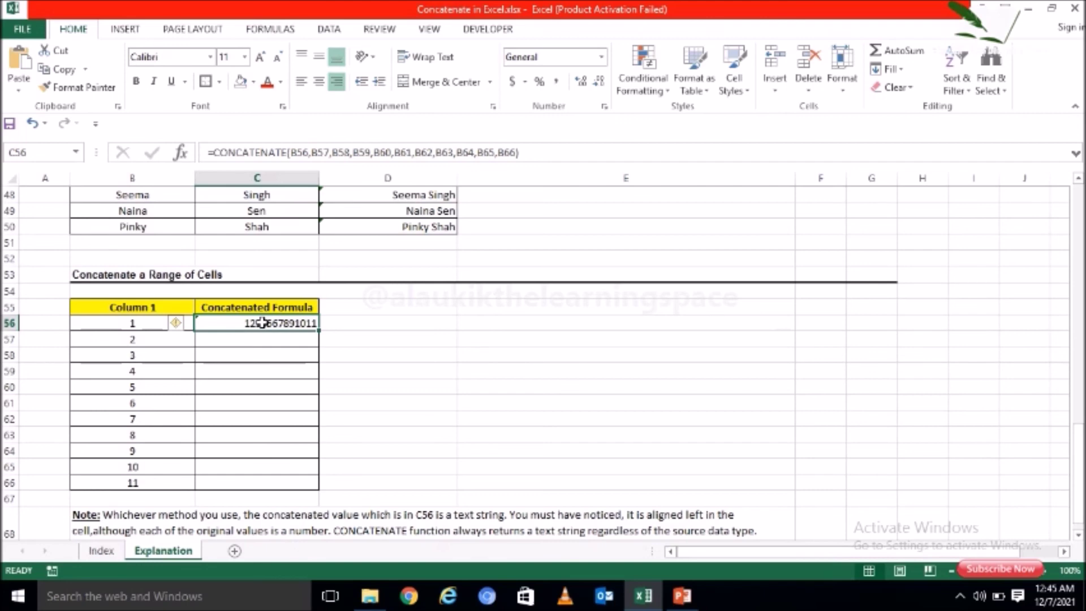
left_click(147, 339)
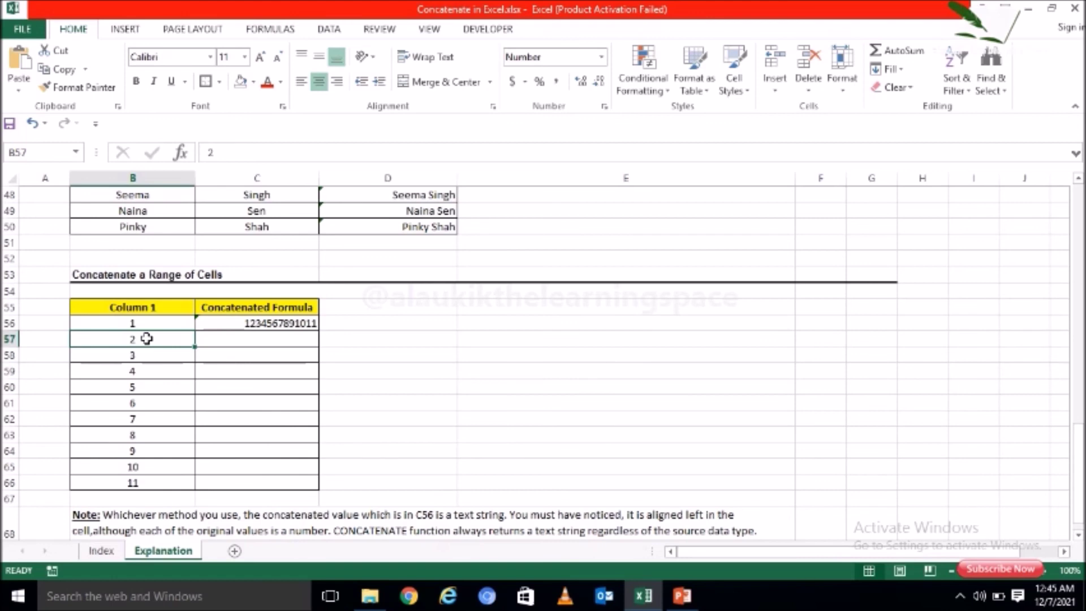
left_click(451, 319)
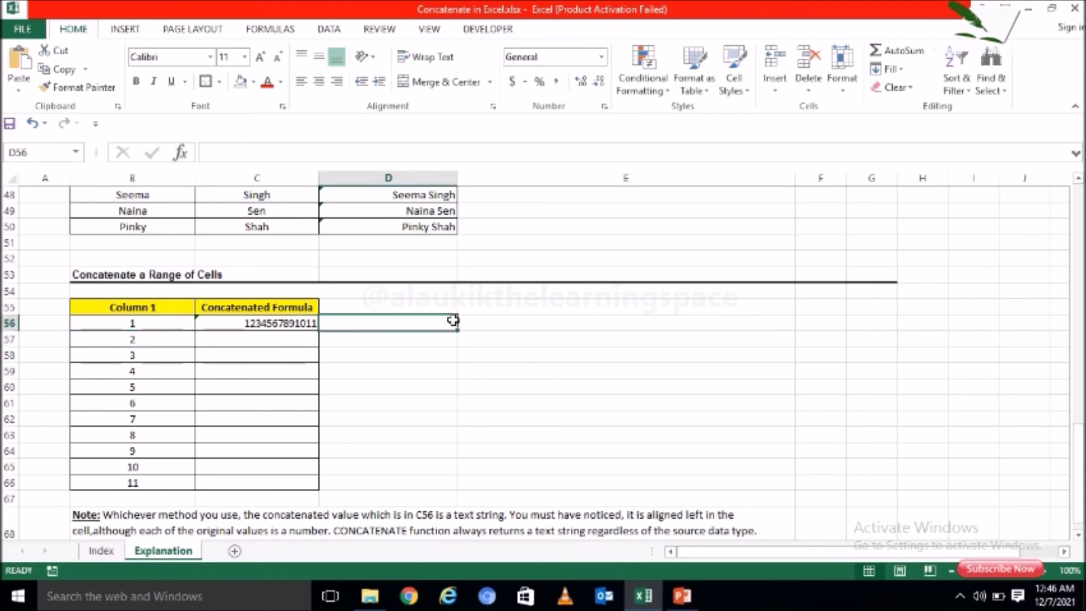
left_click(717, 371)
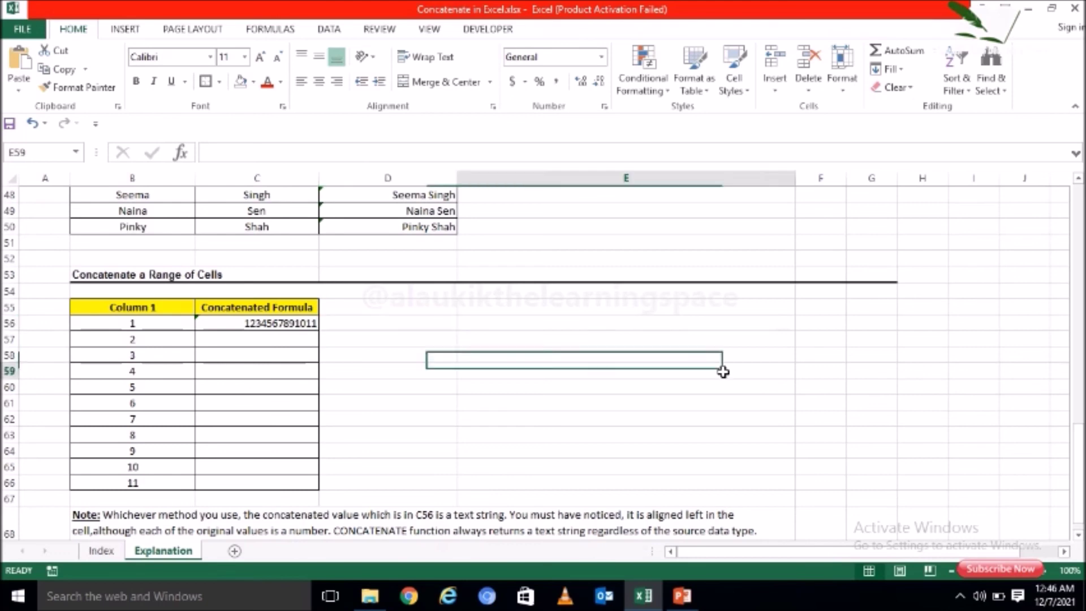
left_click_drag(1076, 441, 1080, 410)
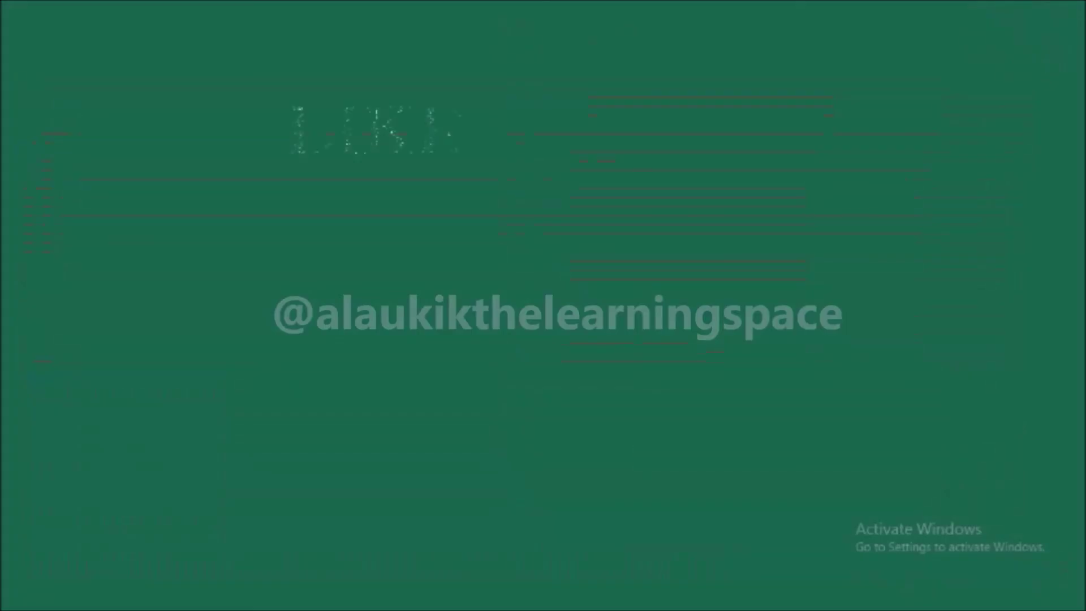